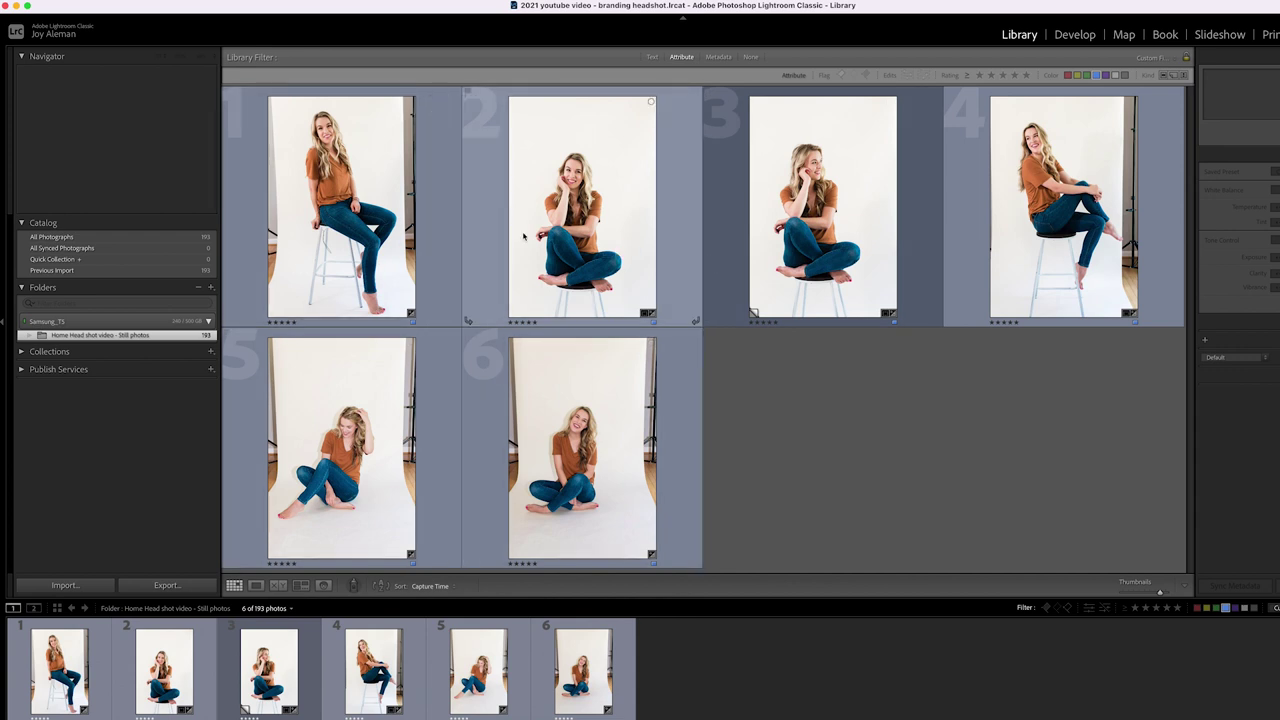
Select photo 2, then photo 5, then leave photo 3 as the only selected headshot
{"action": "left_click", "coordinate": [640, 248]}
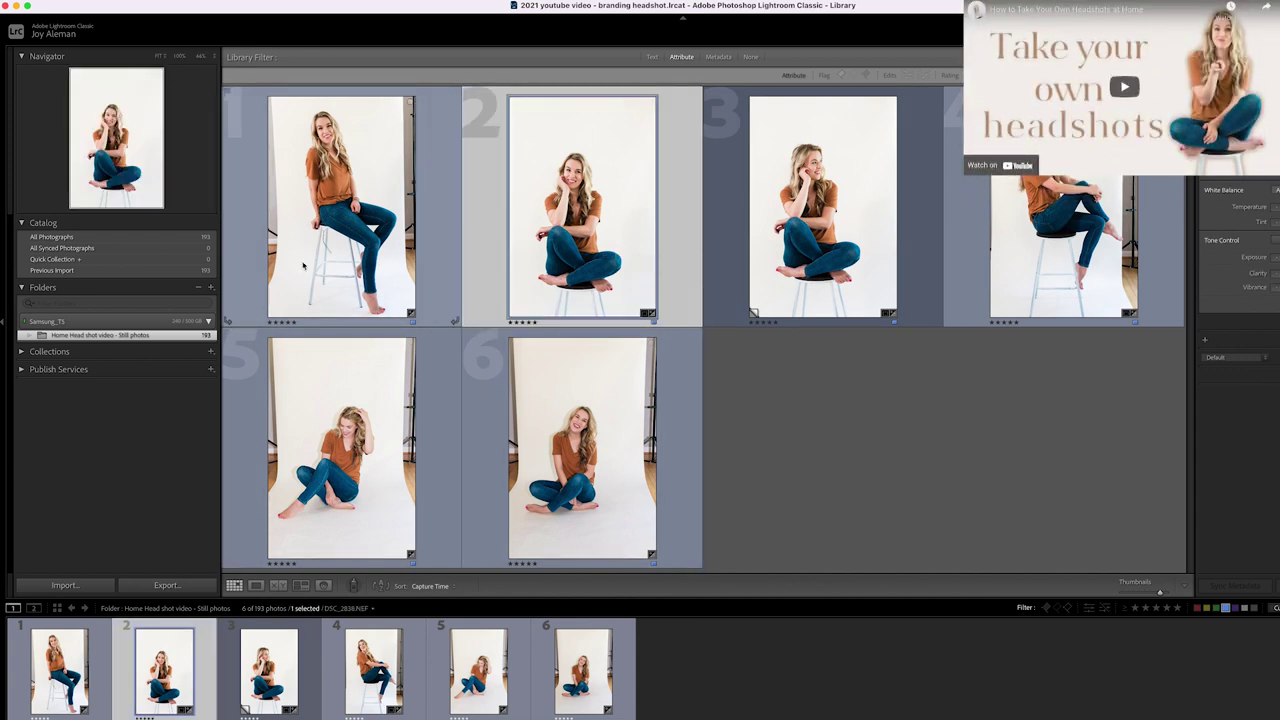
{"action": "left_click", "coordinate": [342, 420]}
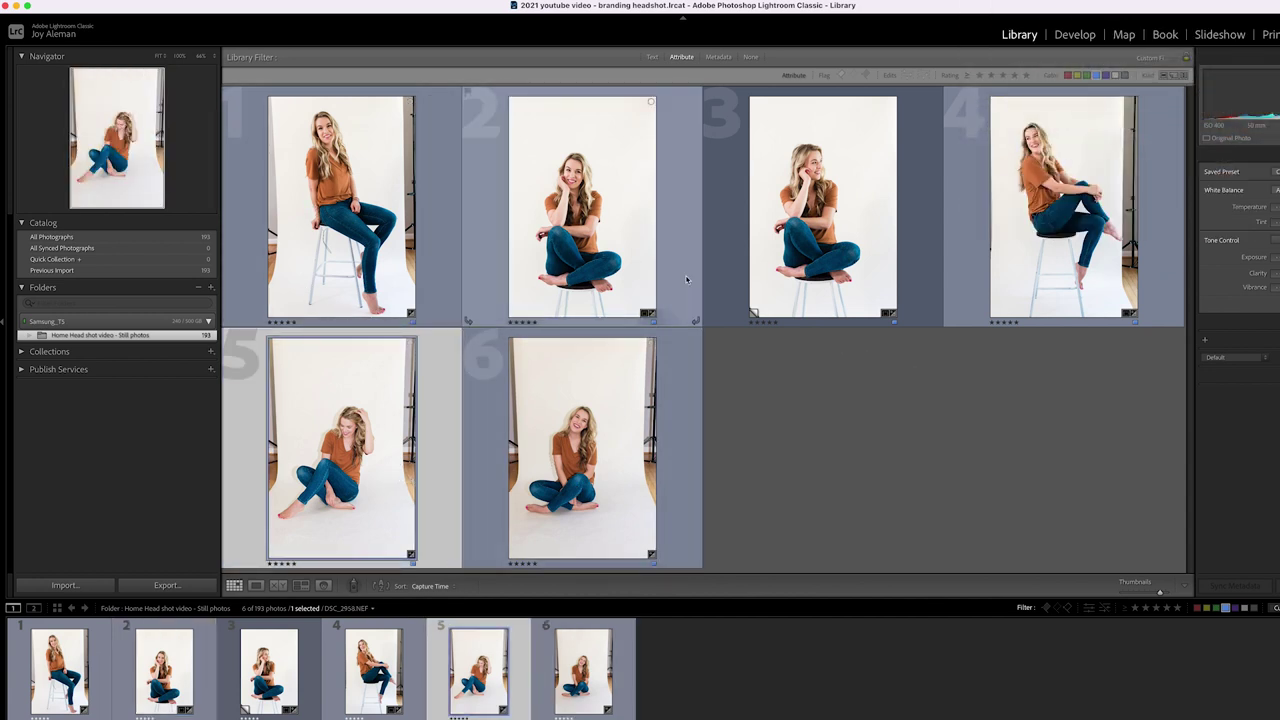
{"action": "left_click", "coordinate": [786, 240]}
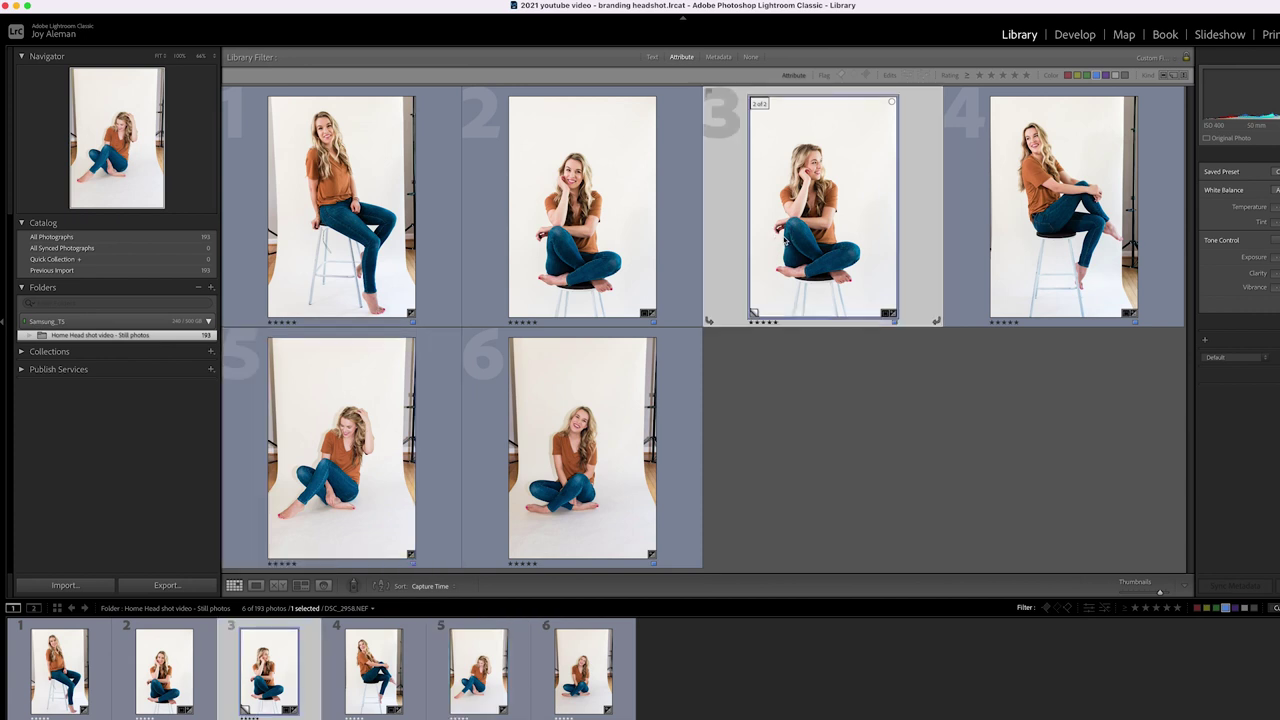
Narrow the selection from all six headshots to photos 3 through 6
{"action": "key", "text": "super+a"}
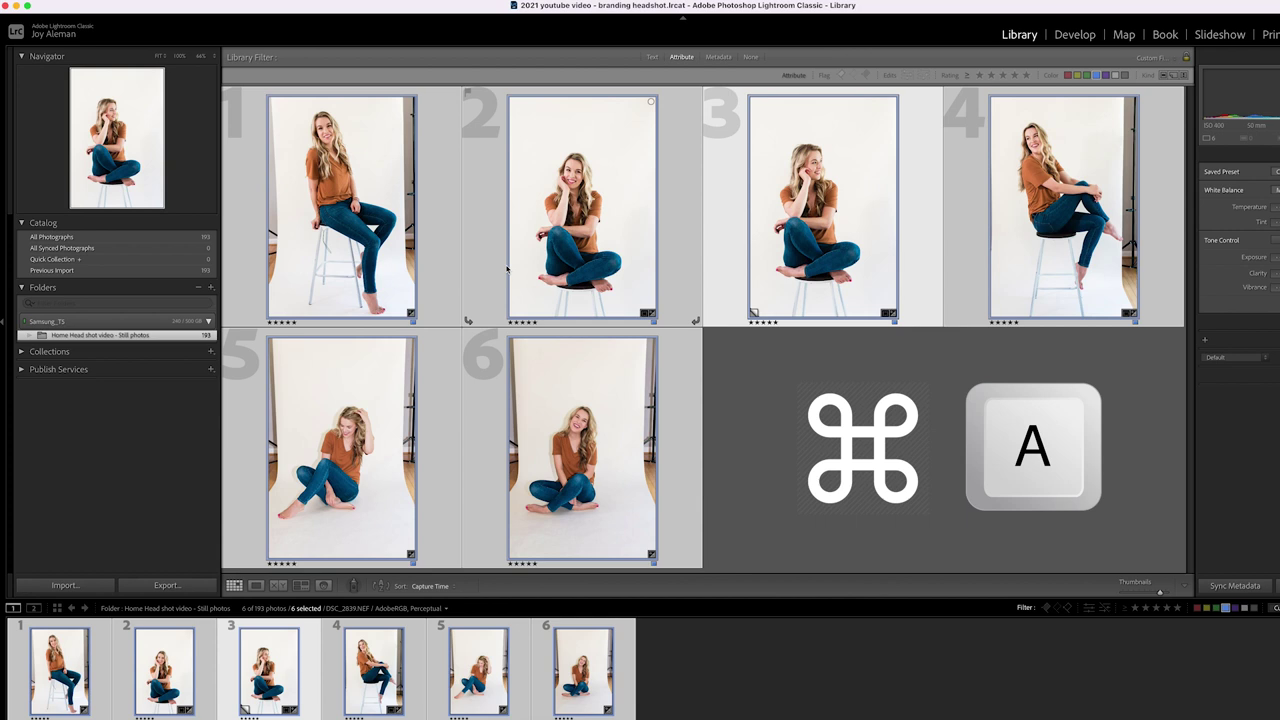
{"action": "left_click", "coordinate": [468, 444]}
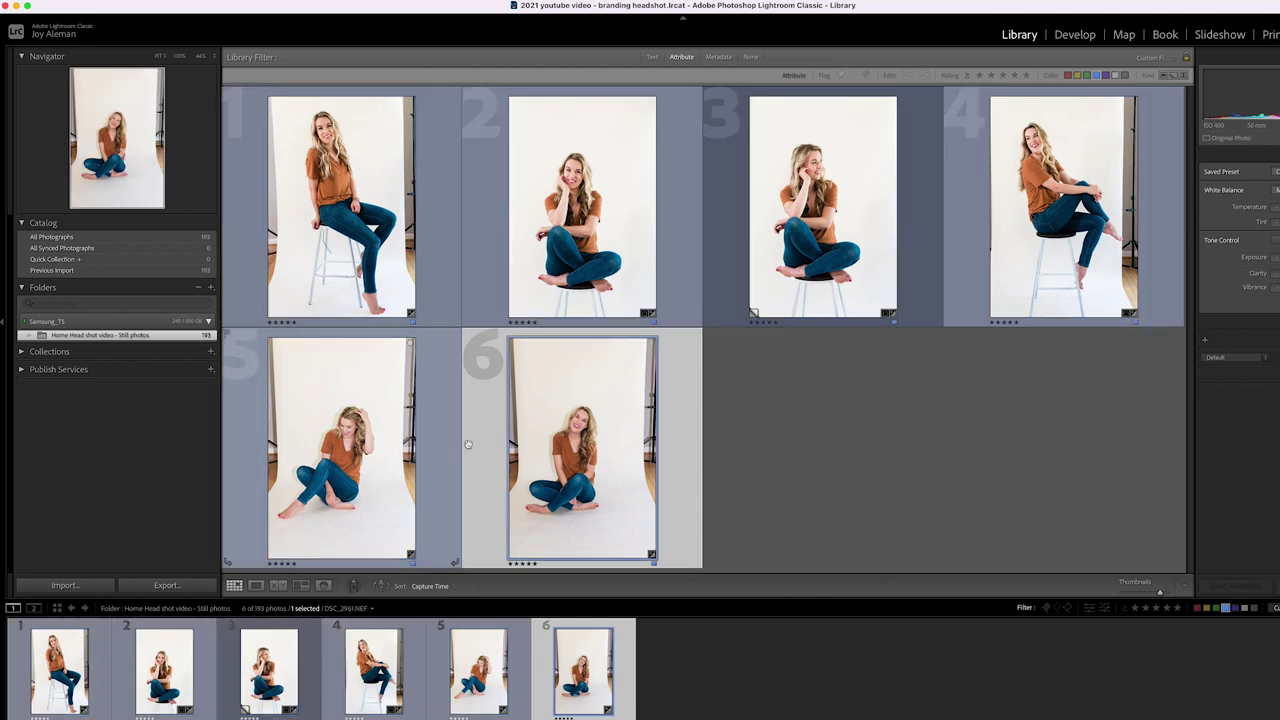
{"action": "left_click", "coordinate": [844, 230], "text": "shift"}
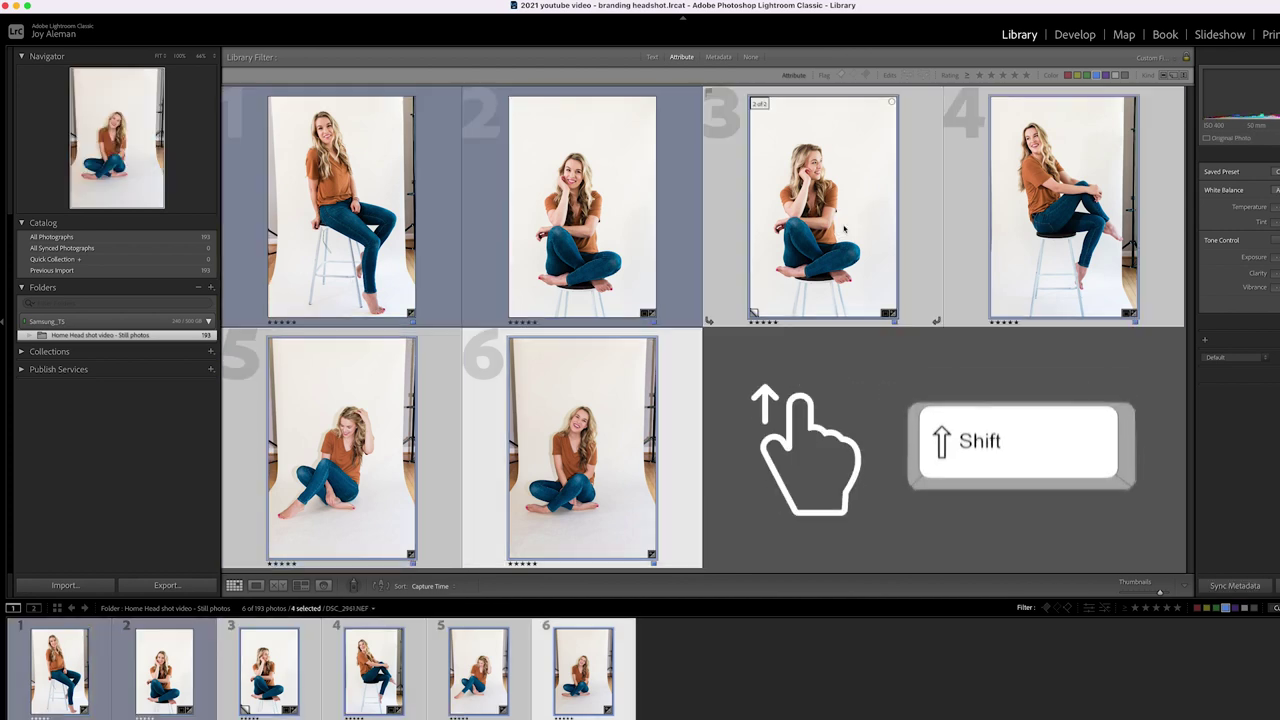
Open the Export dialog for the four selected photos from the context menu
{"action": "right_click", "coordinate": [523, 412]}
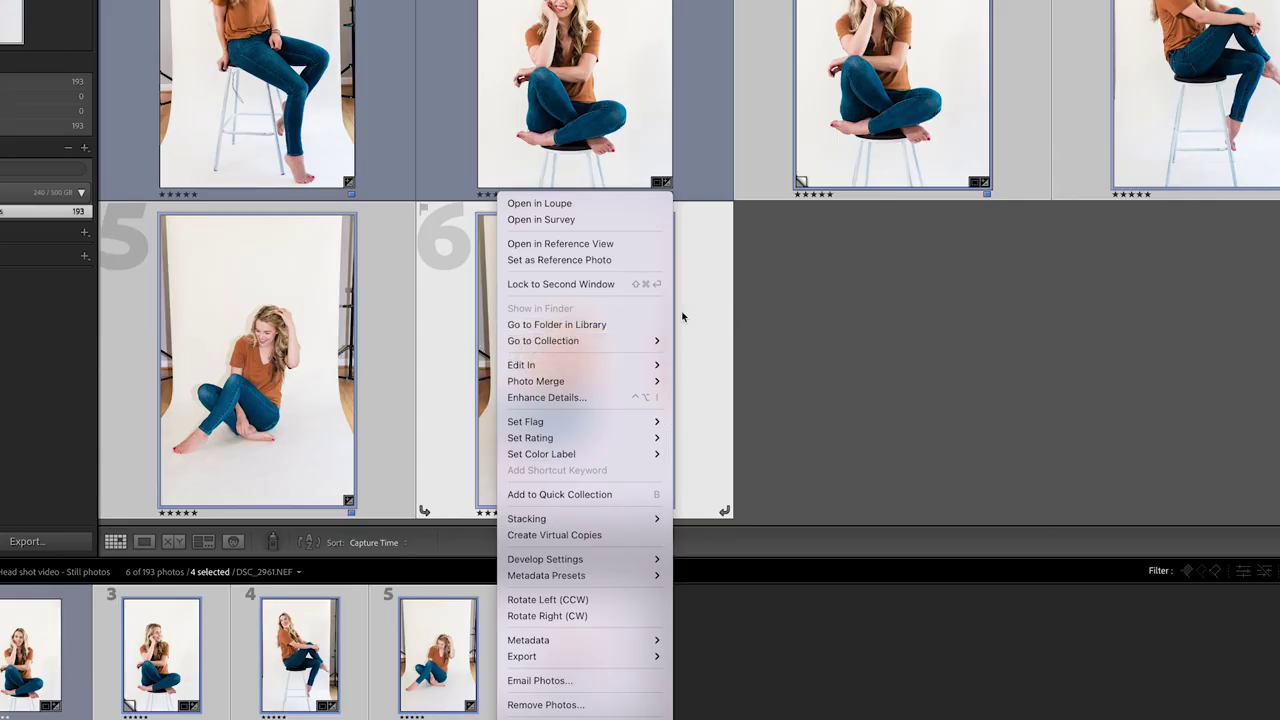
{"action": "mouse_move", "coordinate": [620, 580]}
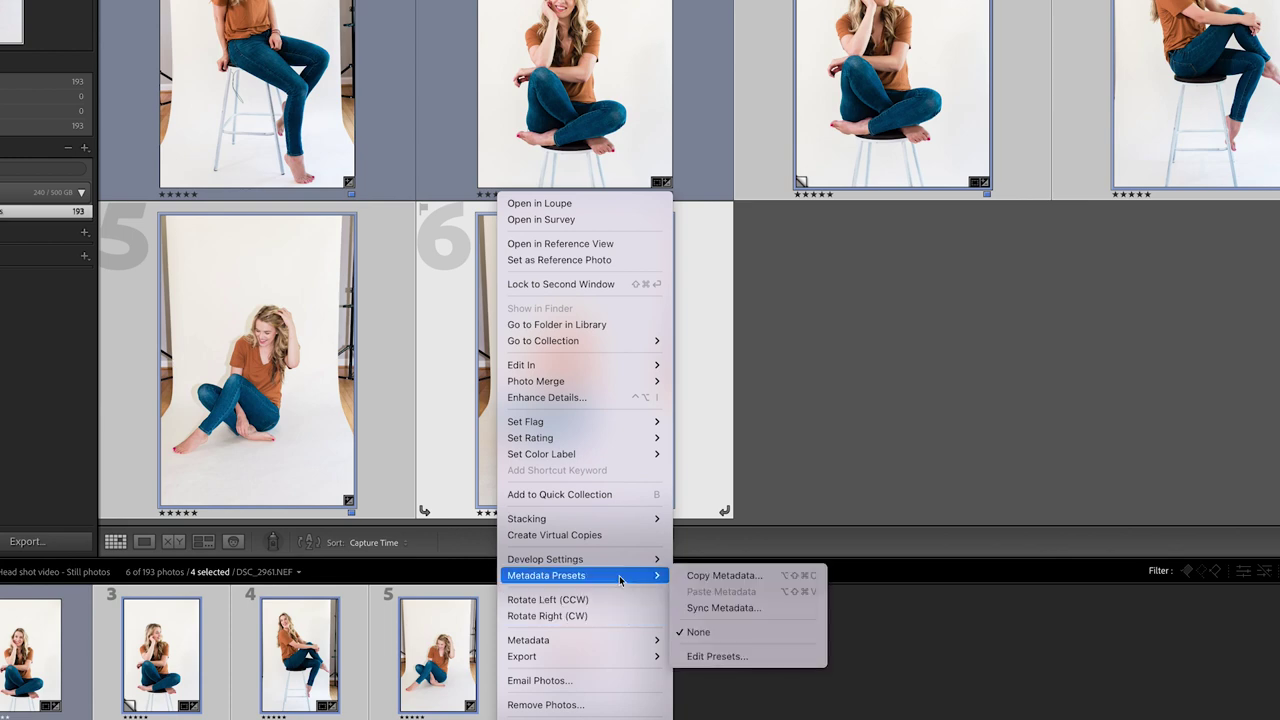
{"action": "mouse_move", "coordinate": [572, 657]}
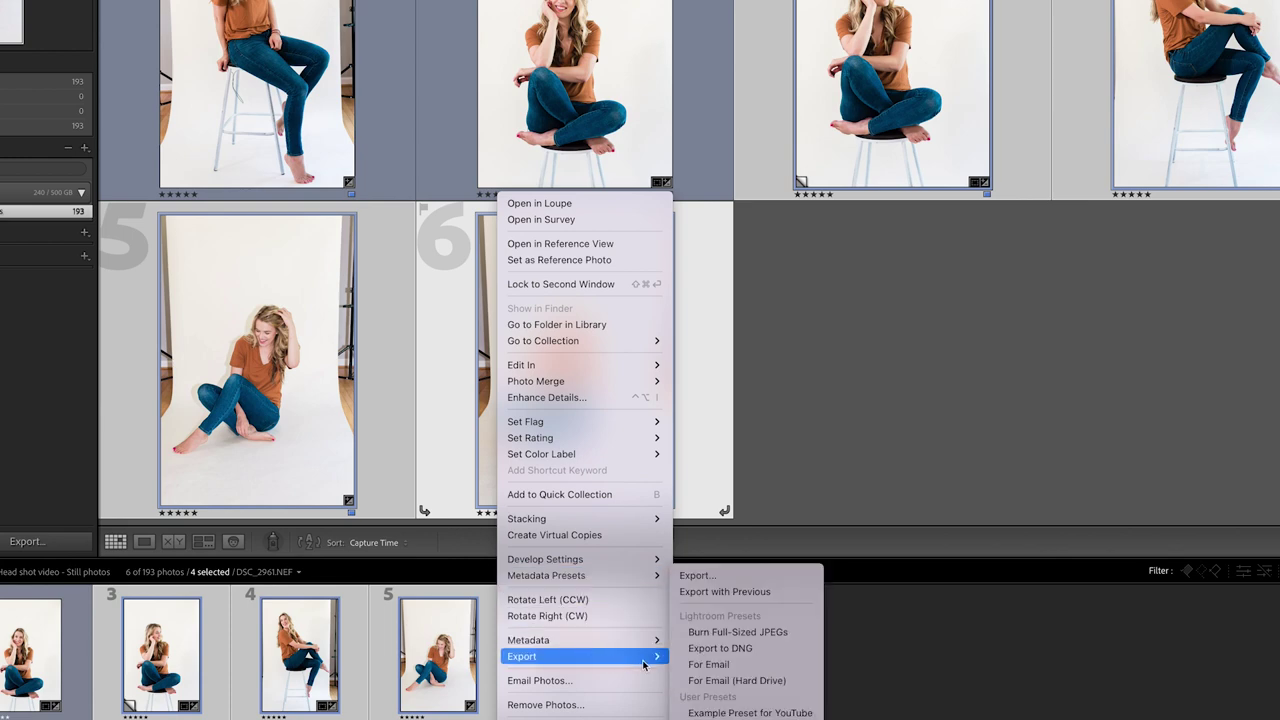
{"action": "left_click", "coordinate": [727, 575]}
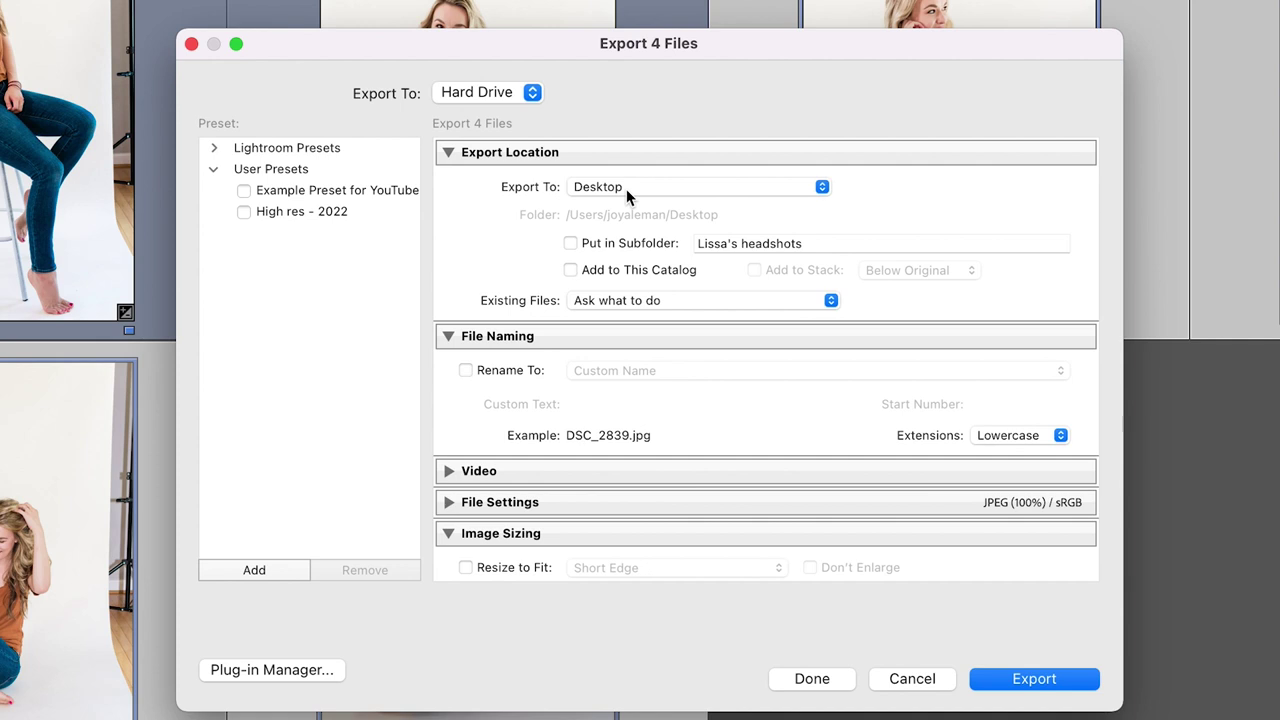
Clear the old subfolder name and keep Desktop as the export destination
{"action": "triple_click", "coordinate": [739, 246]}
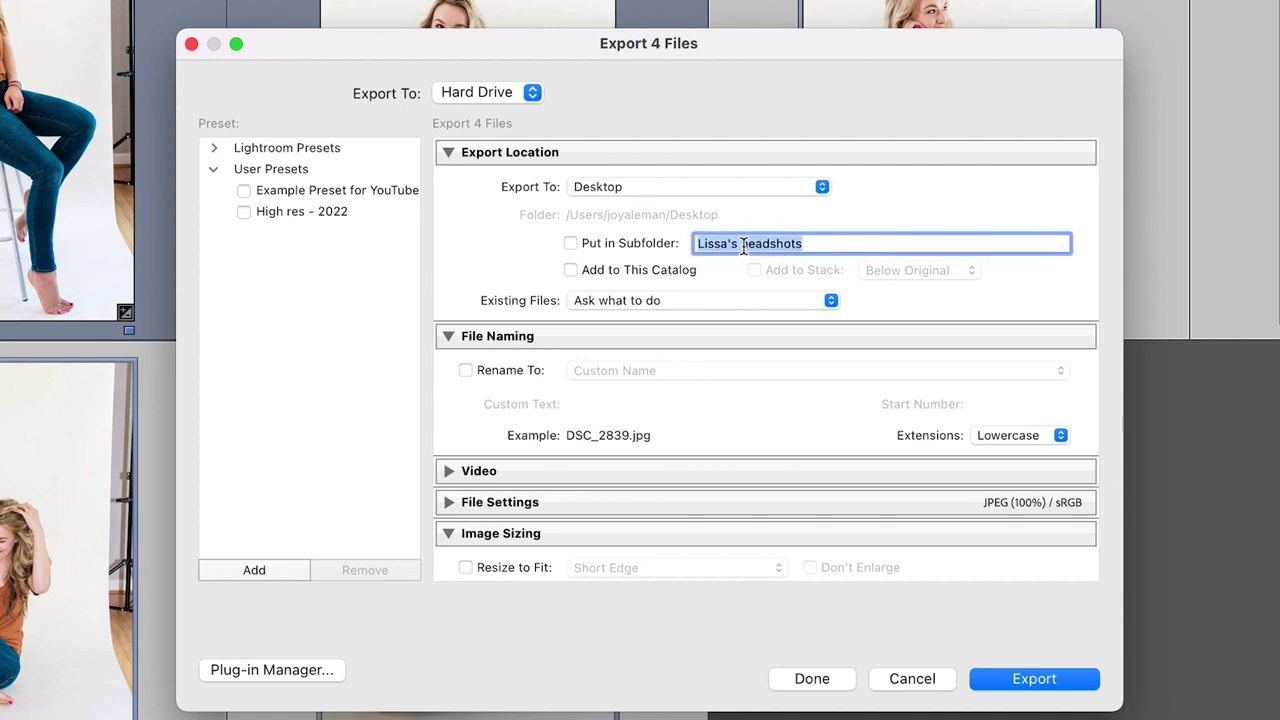
{"action": "key", "text": "BackSpace"}
{"action": "left_click", "coordinate": [640, 190]}
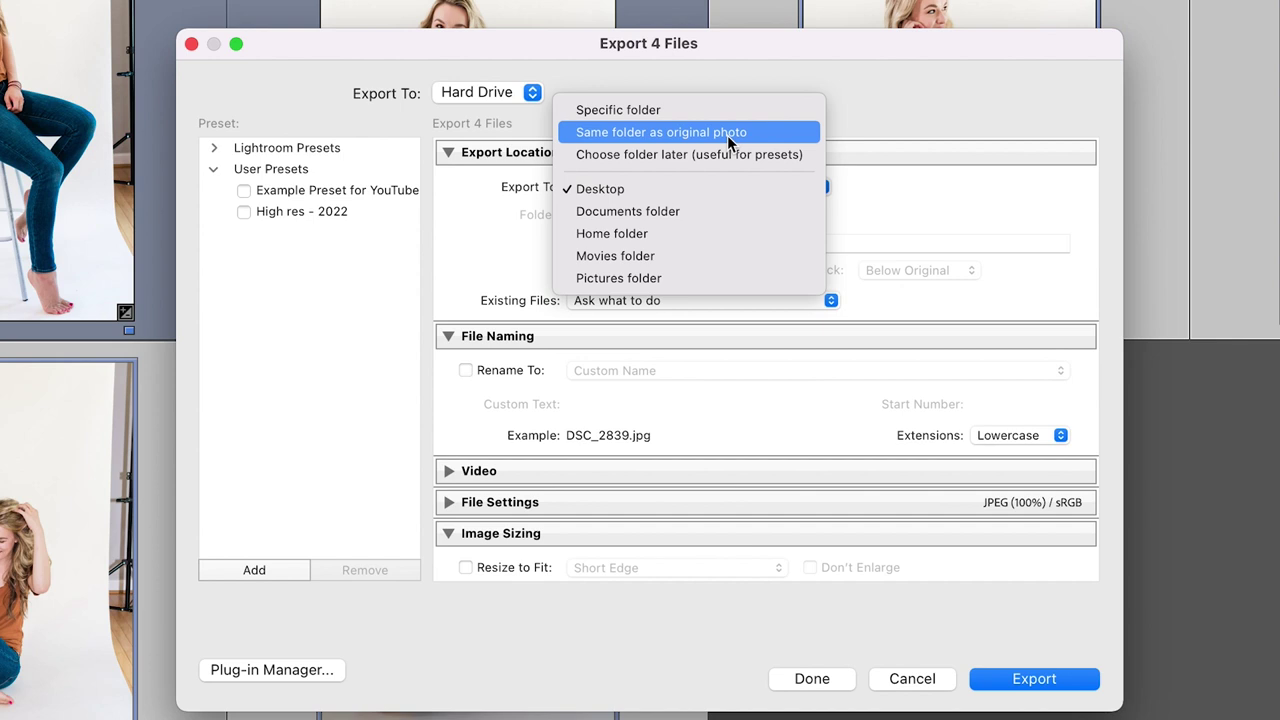
{"action": "left_click", "coordinate": [507, 201]}
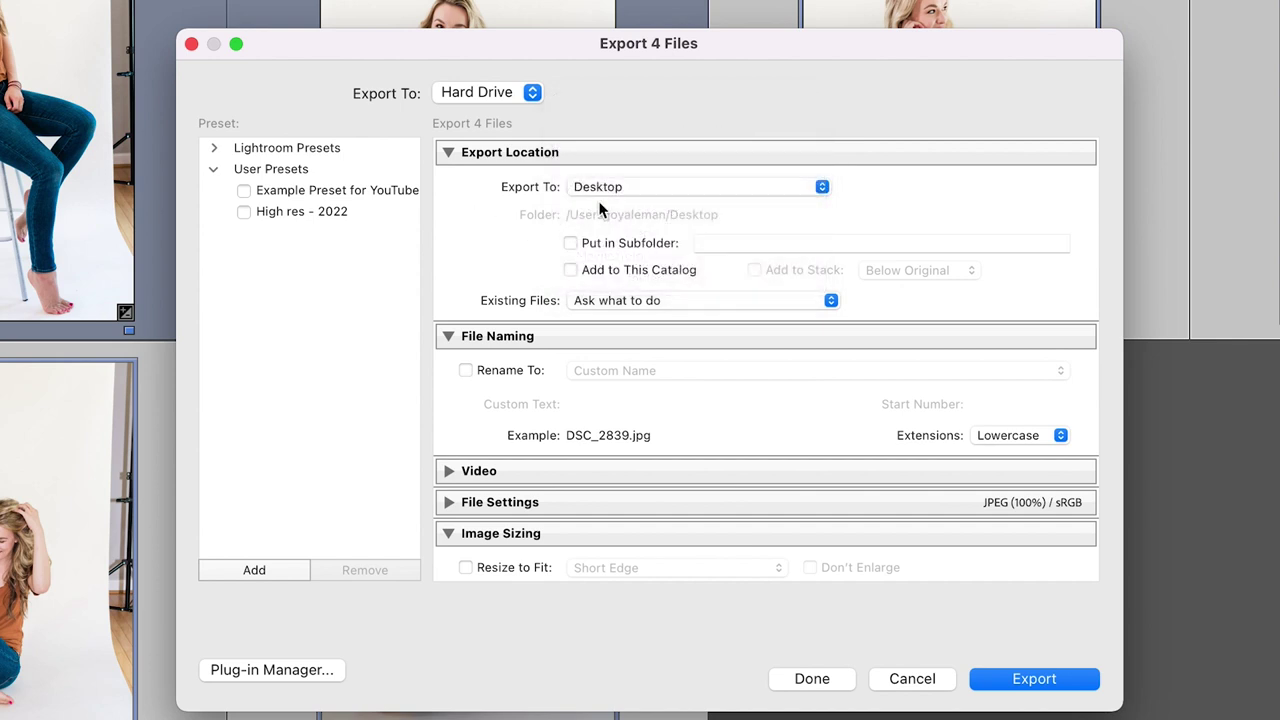
{"action": "left_click", "coordinate": [674, 188]}
{"action": "left_click", "coordinate": [490, 263]}
Enable Put in Subfolder and name the subfolder 'Instagram'
{"action": "left_click", "coordinate": [656, 241]}
{"action": "left_click", "coordinate": [720, 242]}
{"action": "type", "text": "Instagram"}
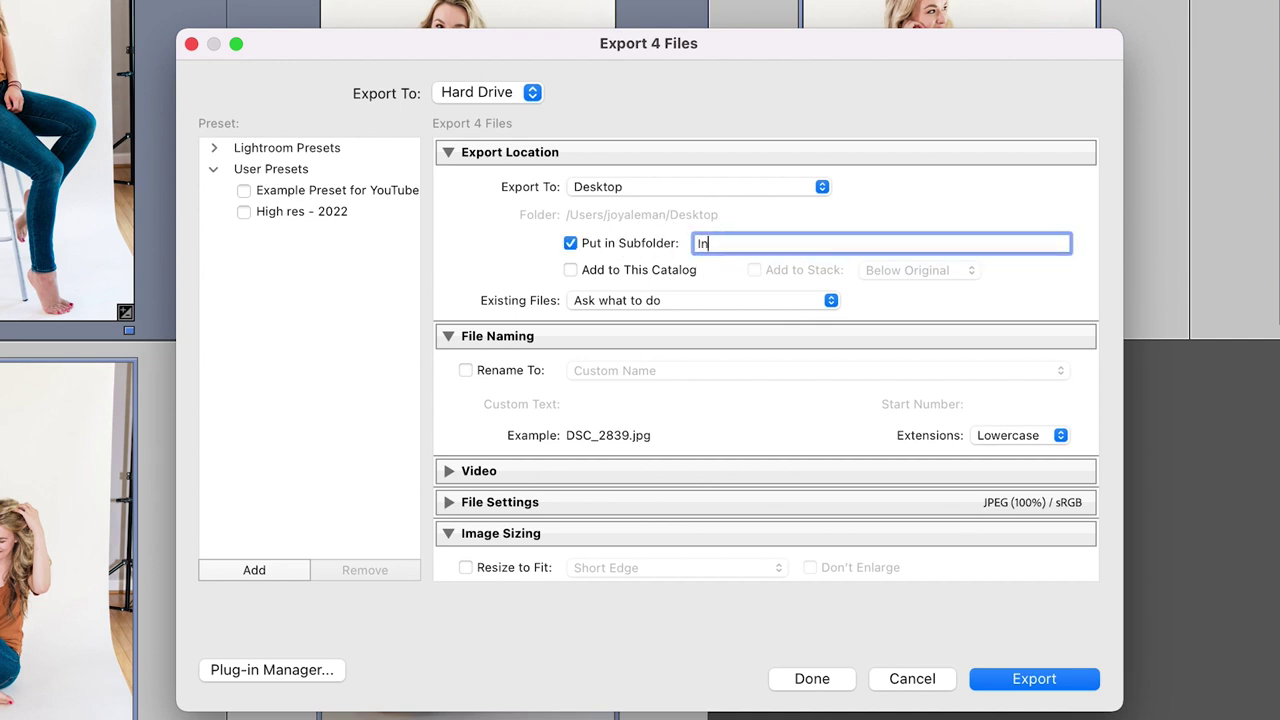
{"action": "left_click", "coordinate": [503, 274]}
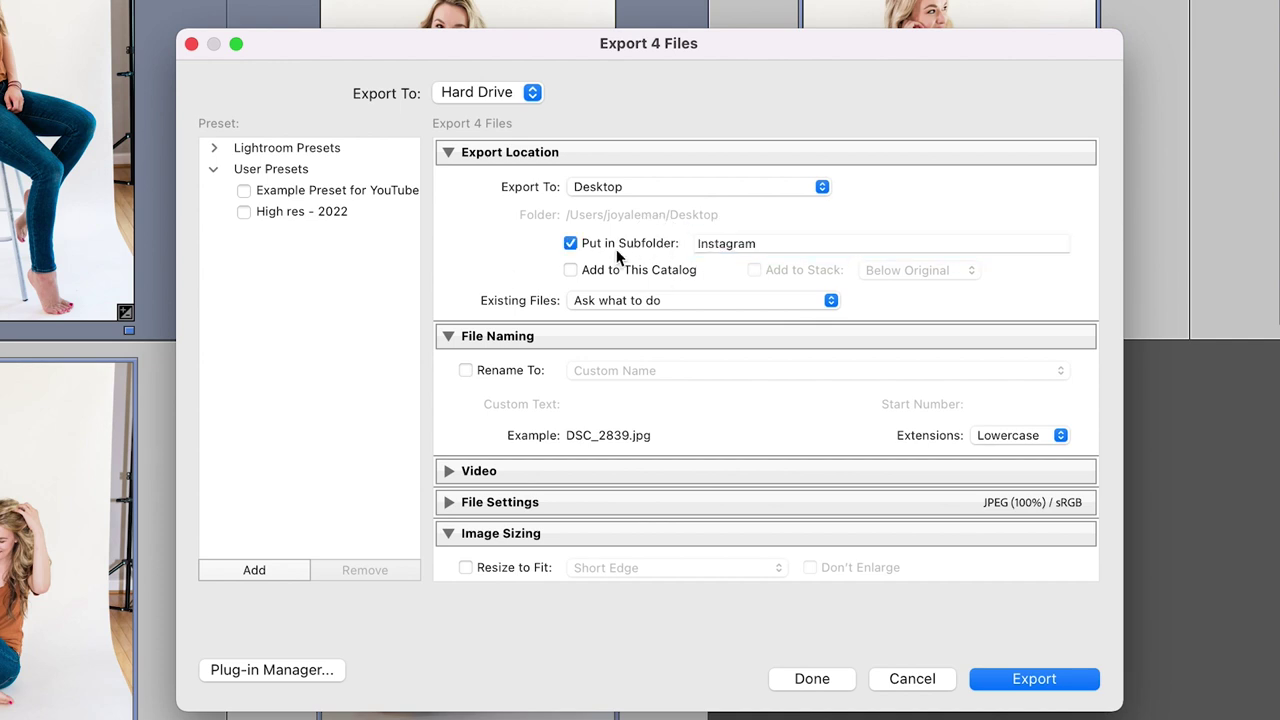
{"action": "scroll", "coordinate": [650, 247], "scroll_direction": "down", "scroll_amount": 5}
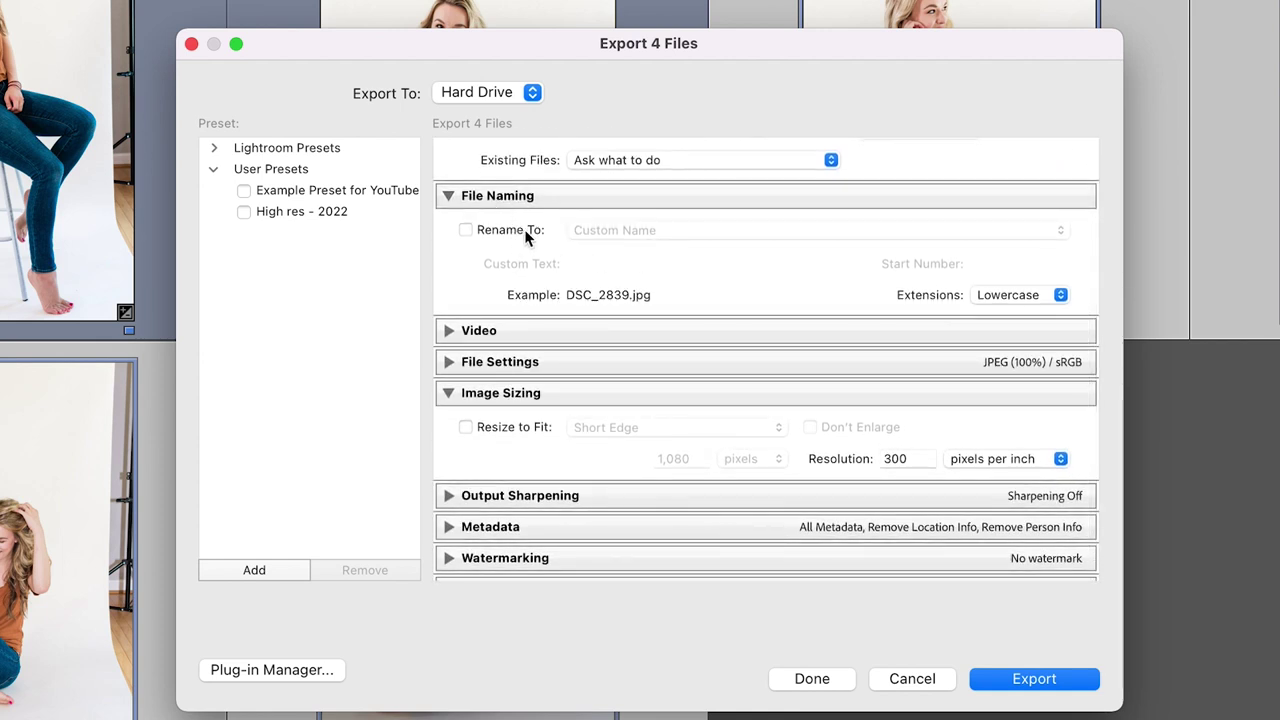
Rename exported files with the custom name 'new-headshots-2022-for-instagram'
{"action": "left_click", "coordinate": [524, 229]}
{"action": "left_click", "coordinate": [645, 262]}
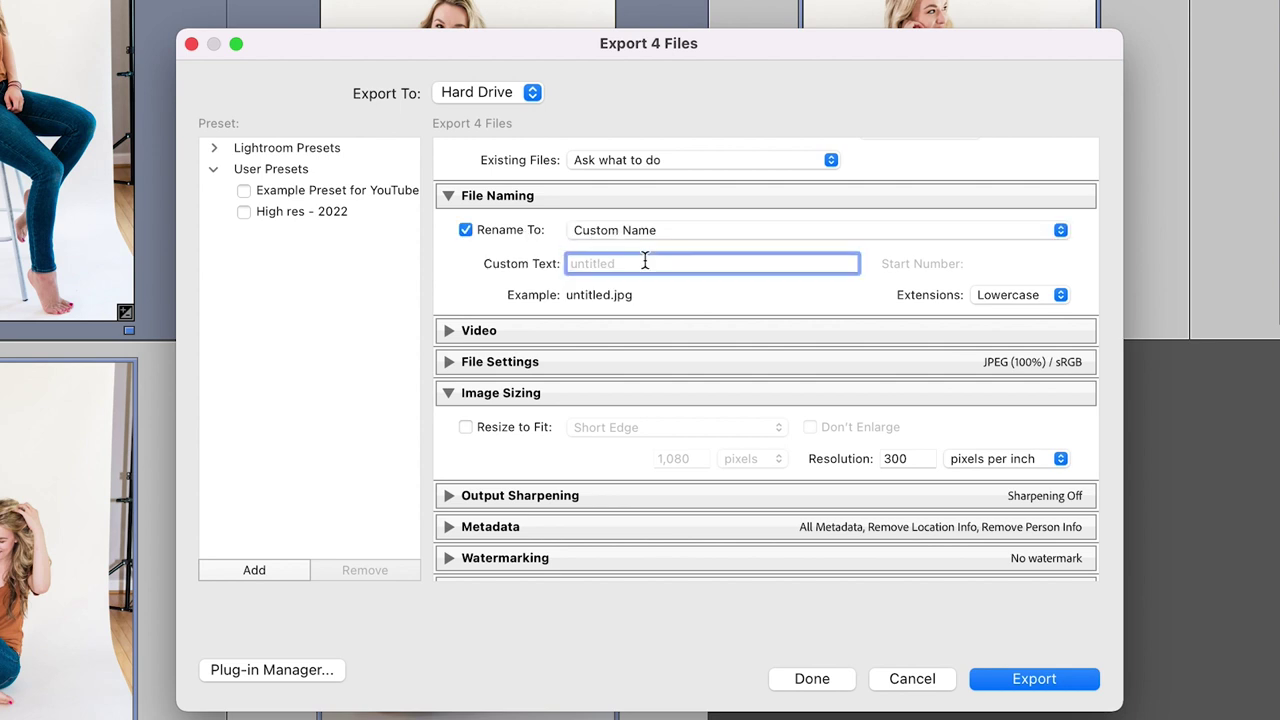
{"action": "type", "text": "new-hea"}
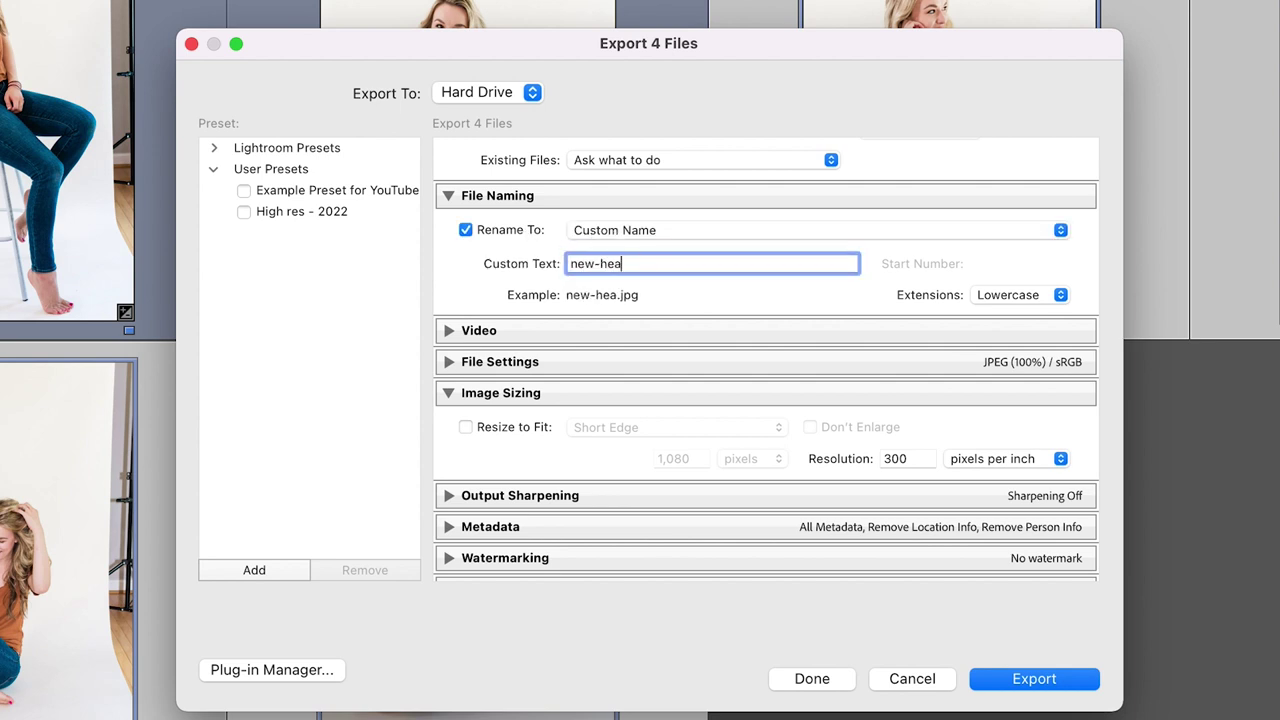
{"action": "type", "text": "dshots-2022"}
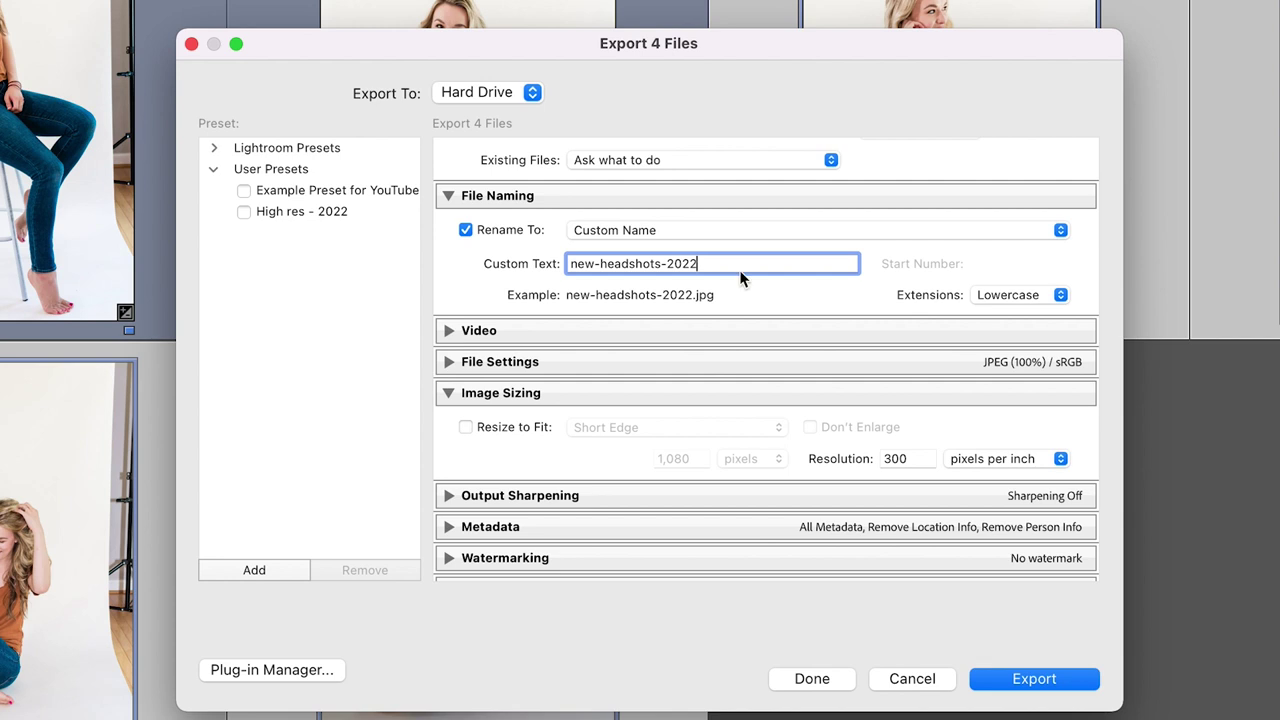
{"action": "type", "text": "-for-instagram"}
{"action": "scroll", "coordinate": [627, 277], "scroll_direction": "down", "scroll_amount": 1}
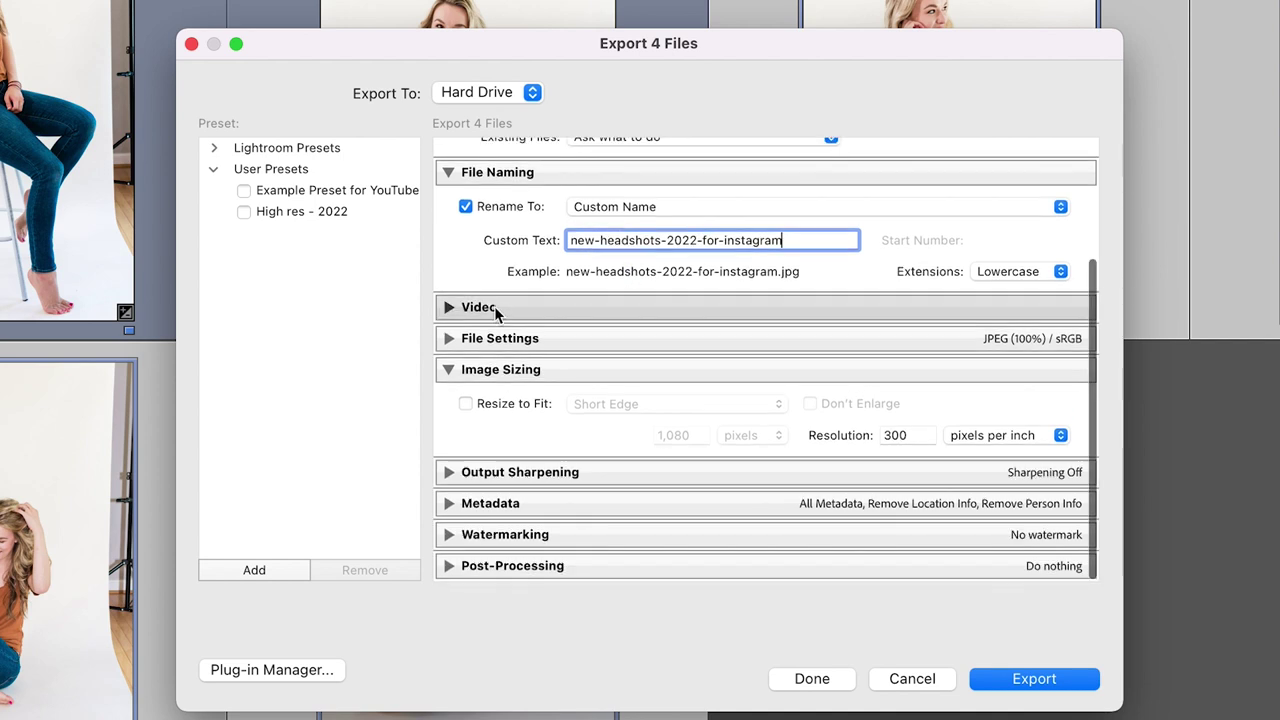
{"action": "left_click", "coordinate": [495, 339]}
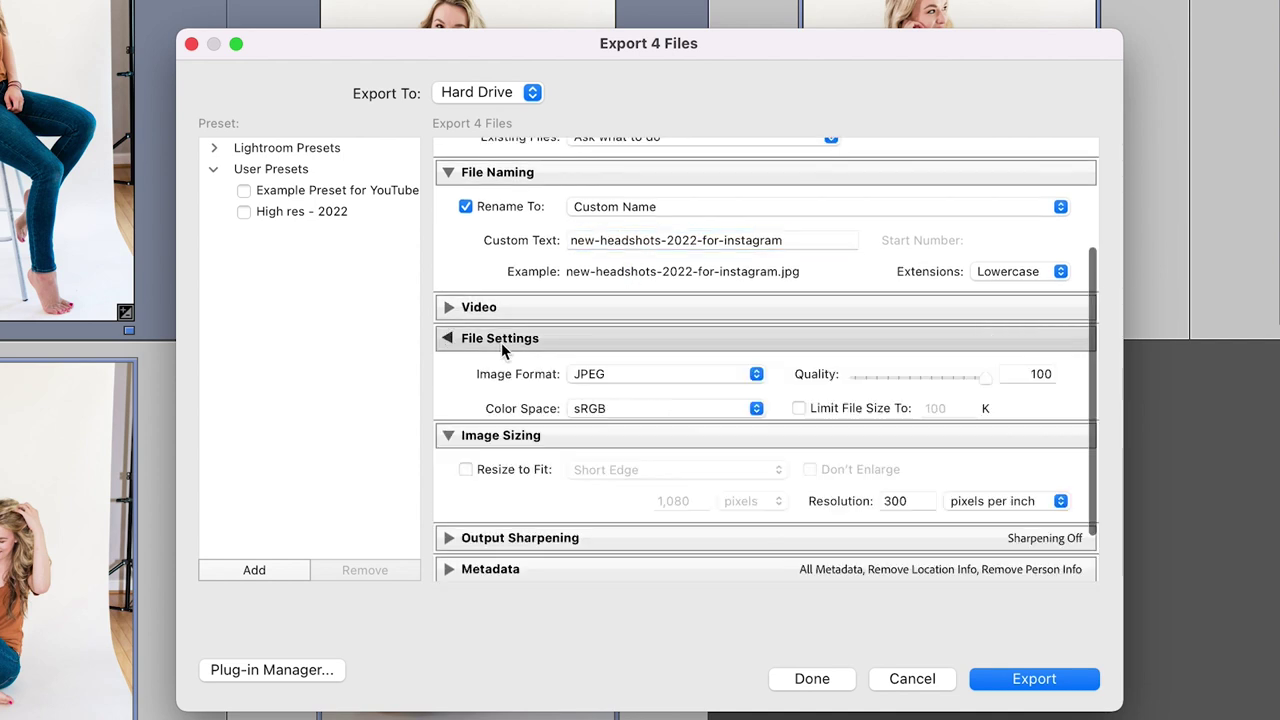
Keep JPEG as the image format in File Settings
{"action": "left_click", "coordinate": [637, 373]}
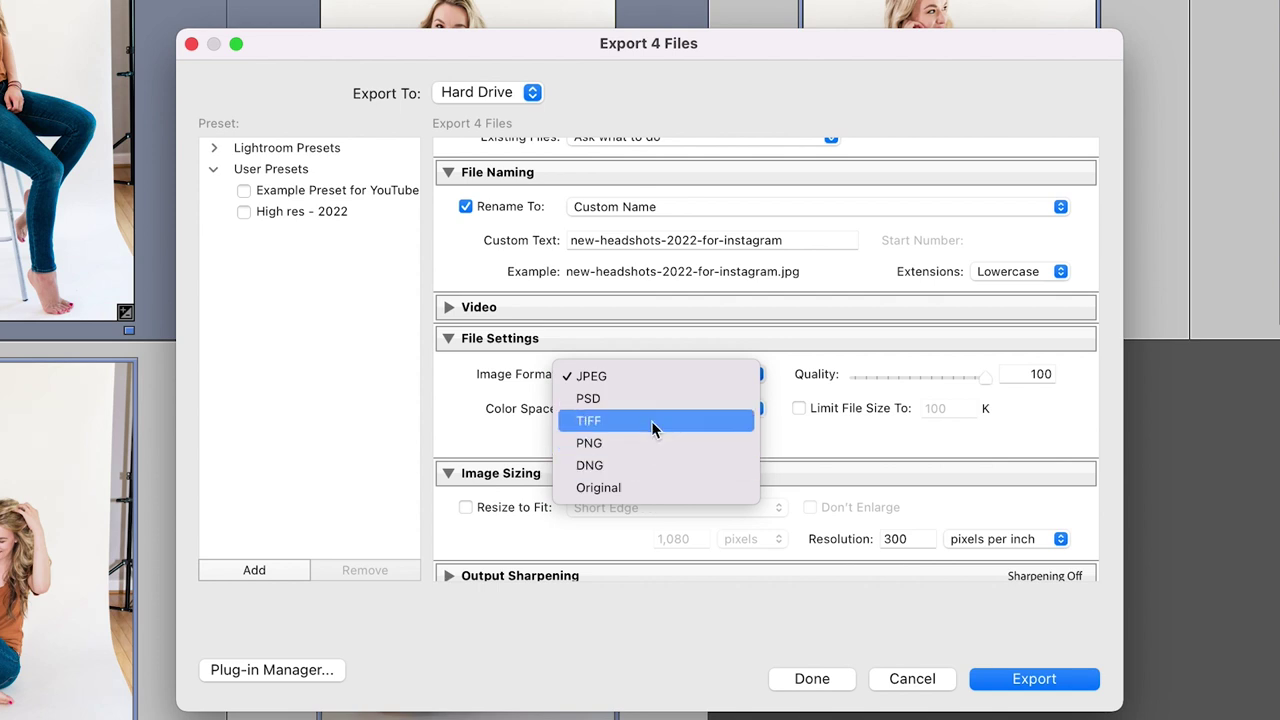
{"action": "left_click", "coordinate": [629, 375]}
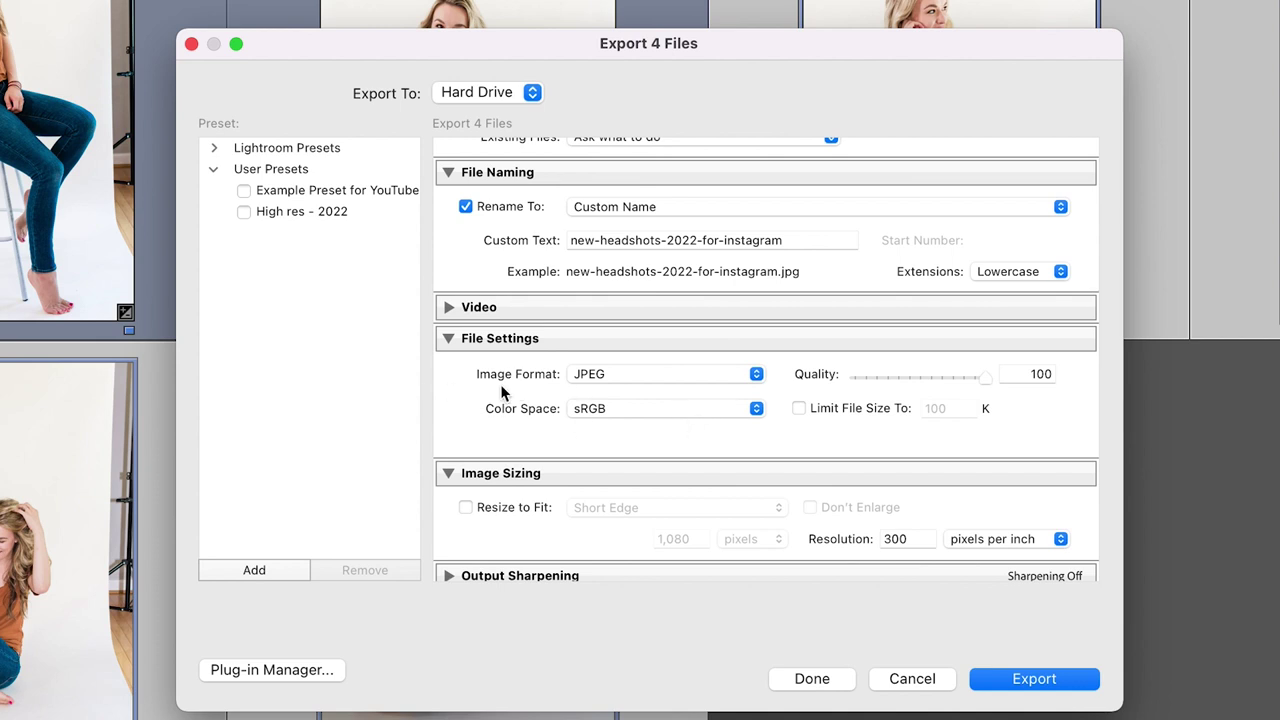
{"action": "scroll", "coordinate": [600, 424], "scroll_direction": "down", "scroll_amount": 2}
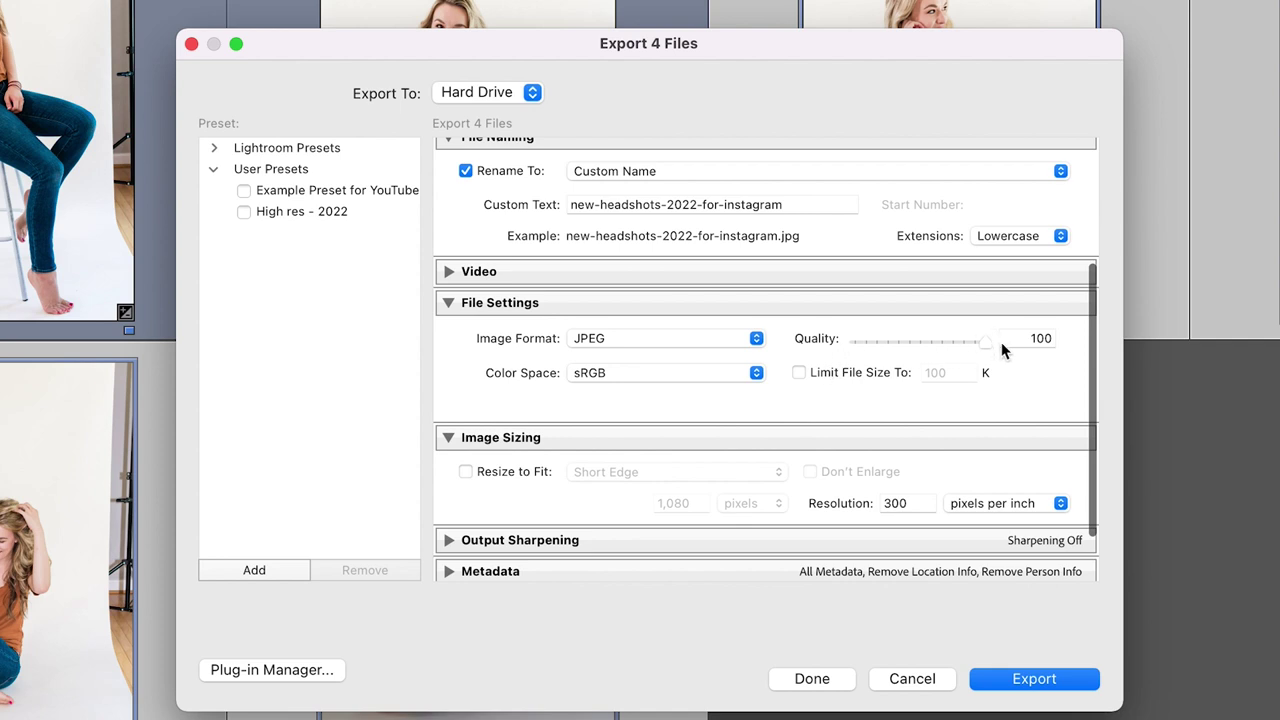
{"action": "scroll", "coordinate": [879, 380], "scroll_direction": "down", "scroll_amount": 3}
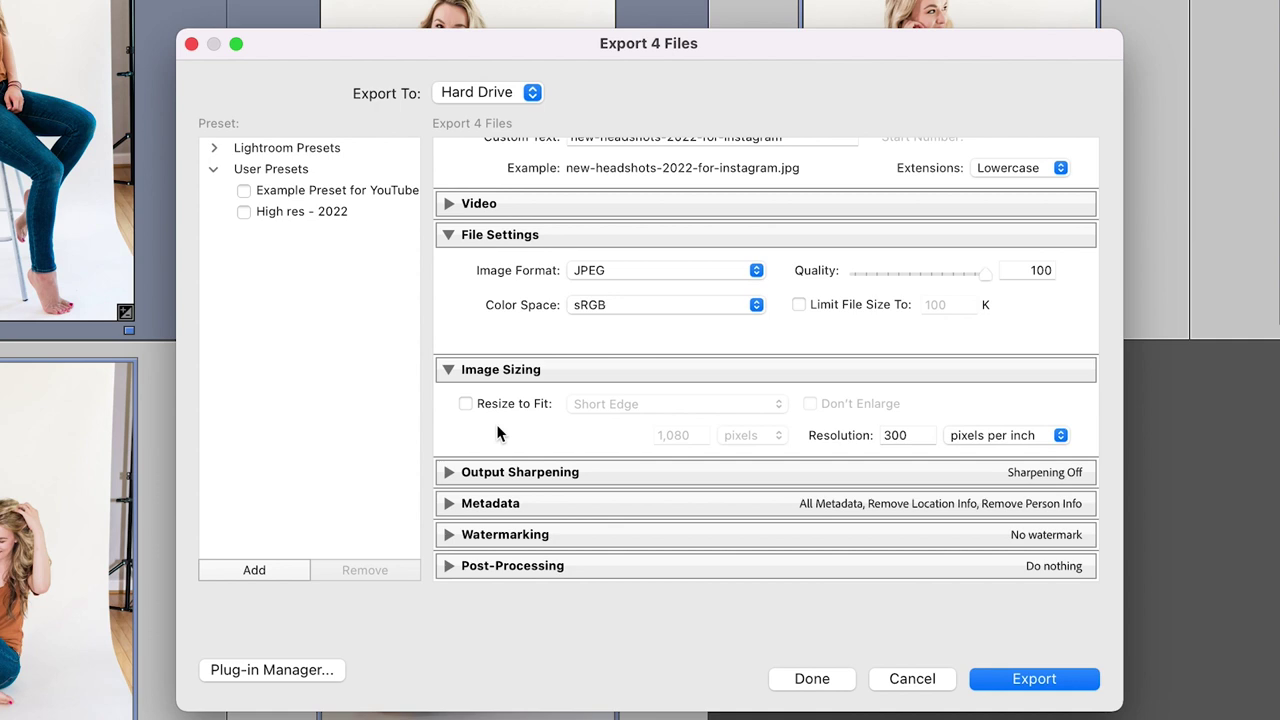
Turn on Resize to Fit using Short Edge at 1,080 pixels
{"action": "left_click", "coordinate": [507, 370]}
{"action": "left_click", "coordinate": [478, 405]}
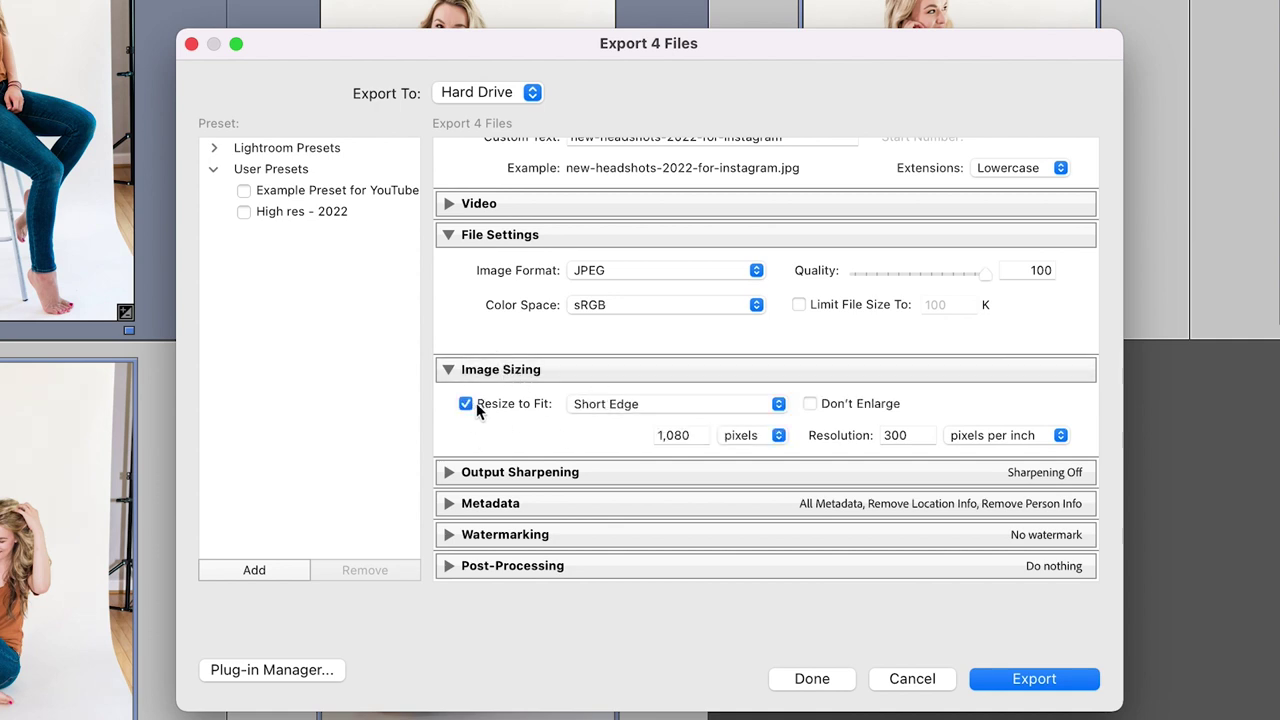
{"action": "left_click", "coordinate": [606, 408]}
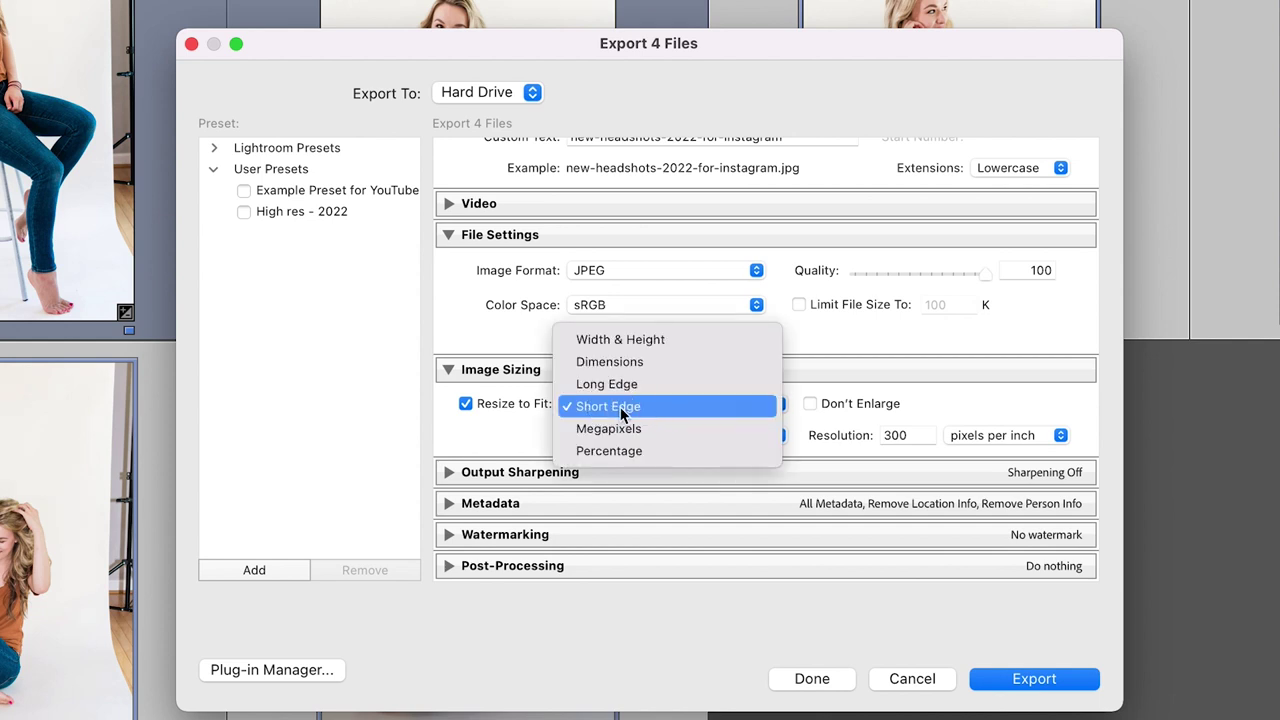
{"action": "left_click", "coordinate": [539, 418]}
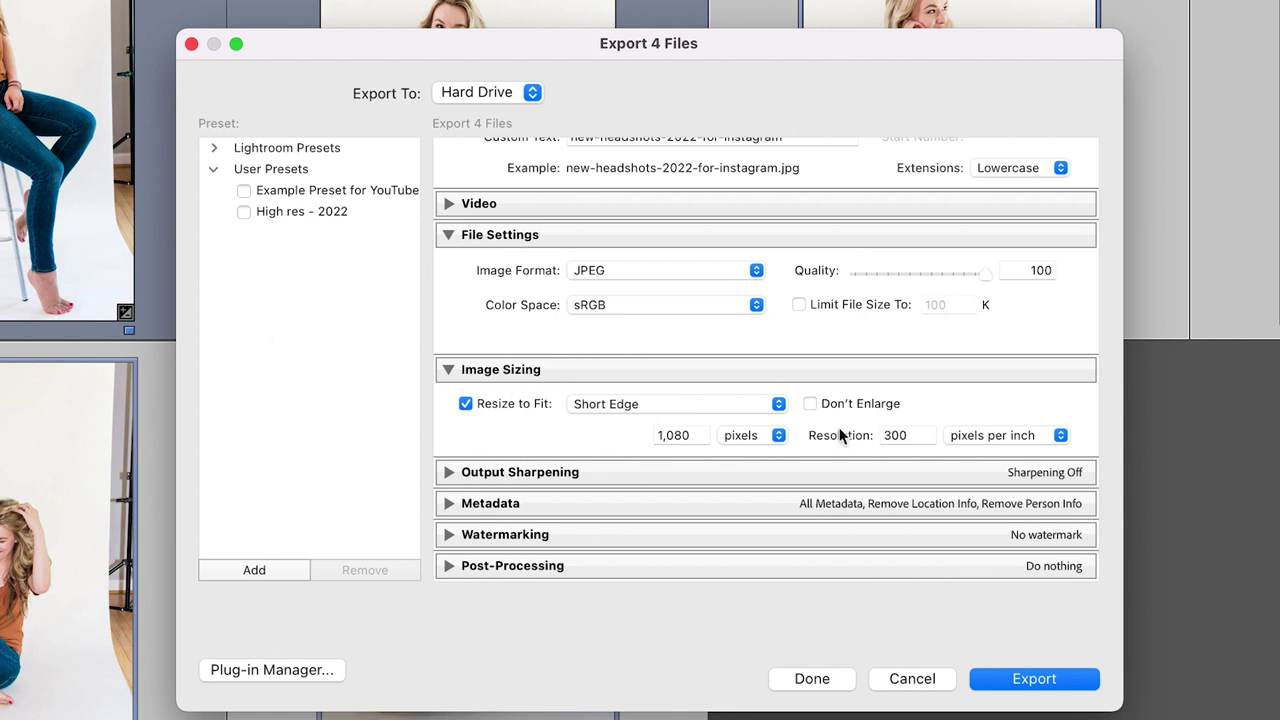
{"action": "left_click", "coordinate": [910, 435]}
Change the export resolution from 300 to 72 pixels per inch
{"action": "type", "text": "72"}
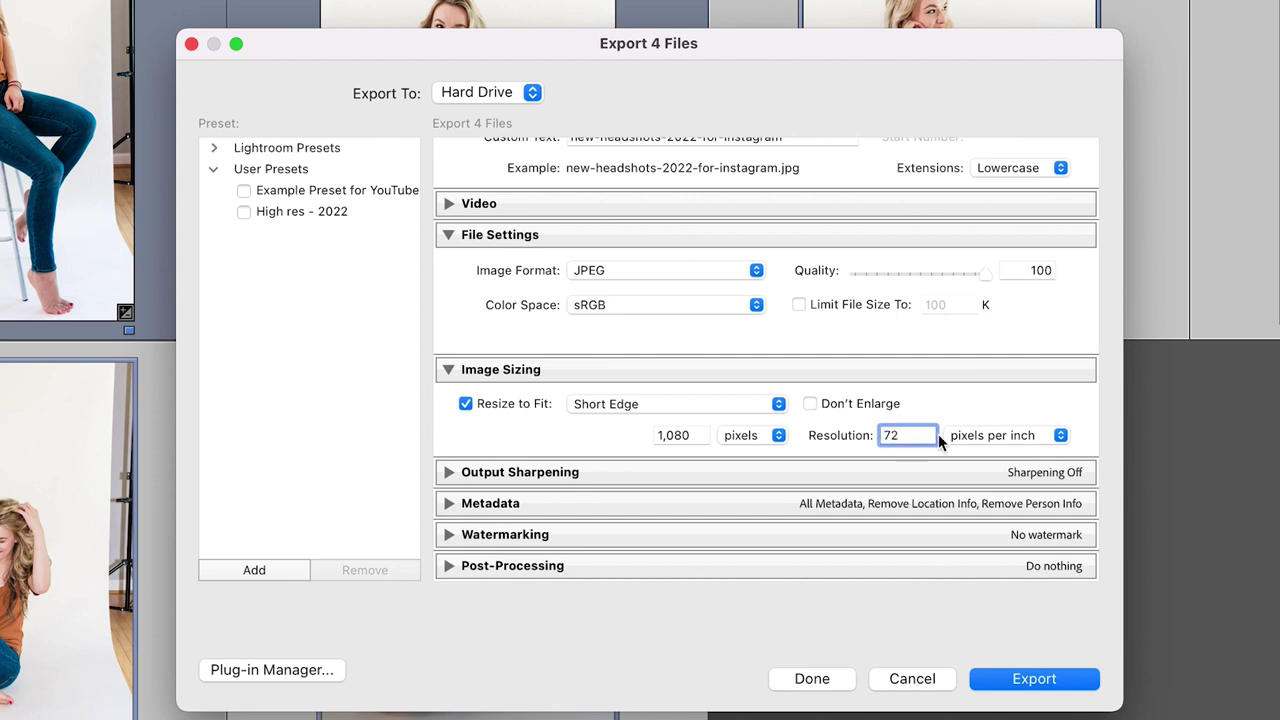
{"action": "key", "text": "Tab"}
{"action": "left_click", "coordinate": [697, 435]}
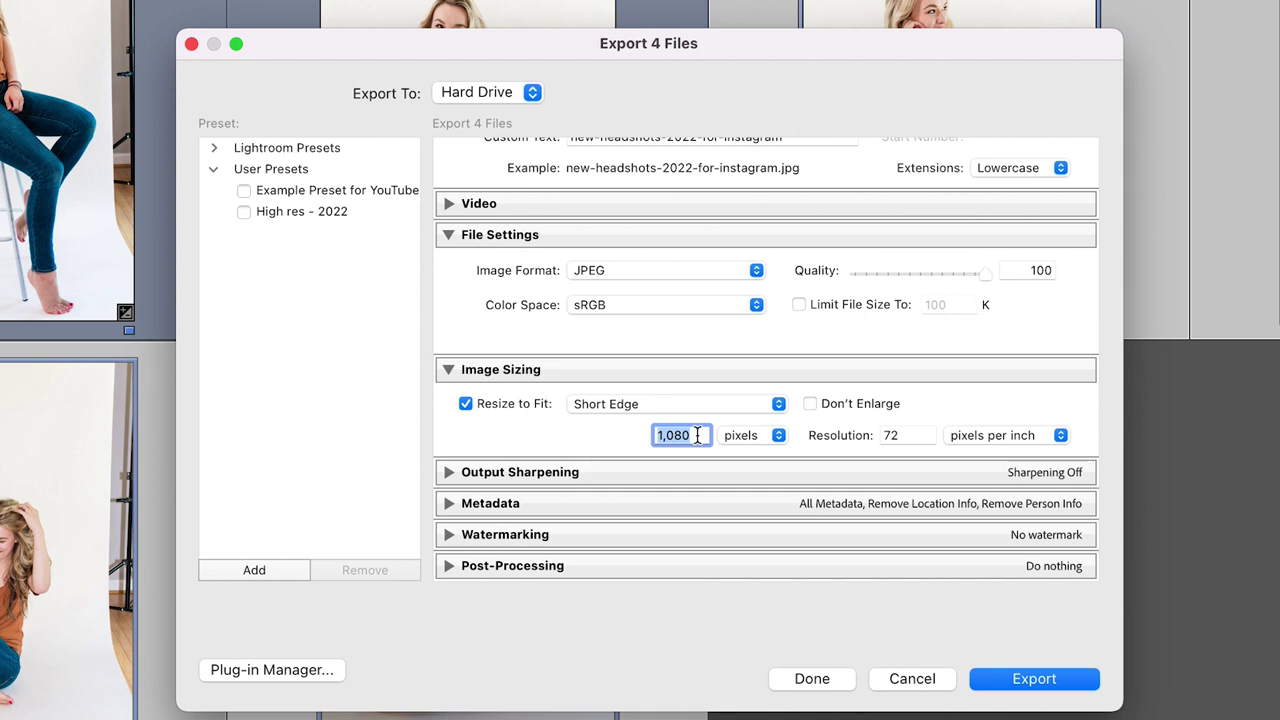
Briefly set the short edge to 2,048 pixels, then return it to 1,080
{"action": "type", "text": "2048"}
{"action": "left_click", "coordinate": [620, 433]}
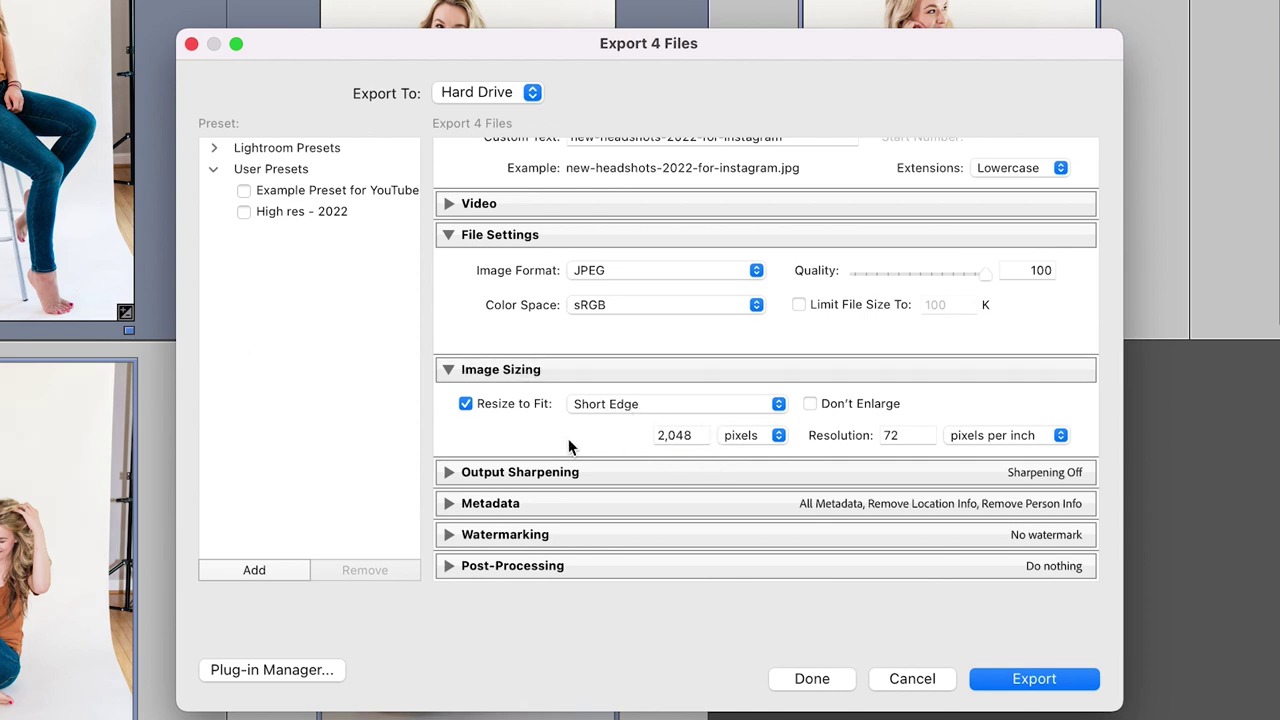
{"action": "scroll", "coordinate": [568, 438], "scroll_direction": "down", "scroll_amount": 1}
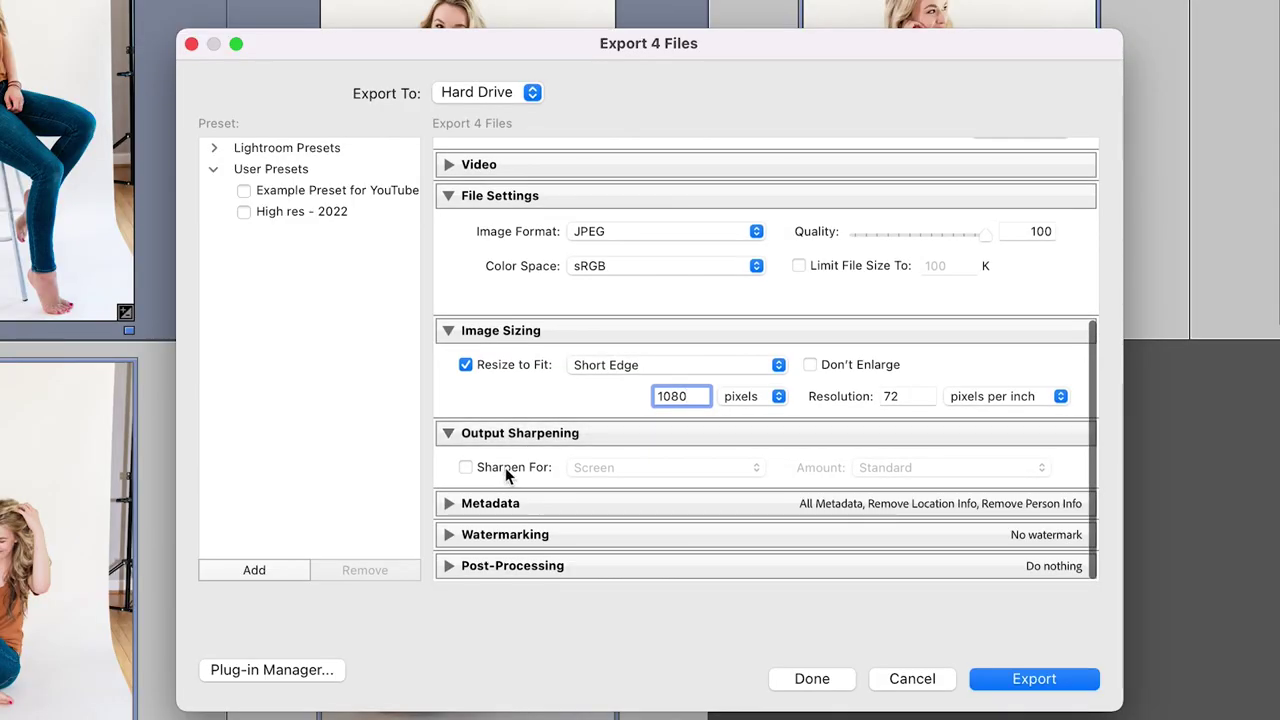
Try Screen sharpening at Low amount, then switch output sharpening back off
{"action": "left_click", "coordinate": [504, 468]}
{"action": "left_click", "coordinate": [697, 468]}
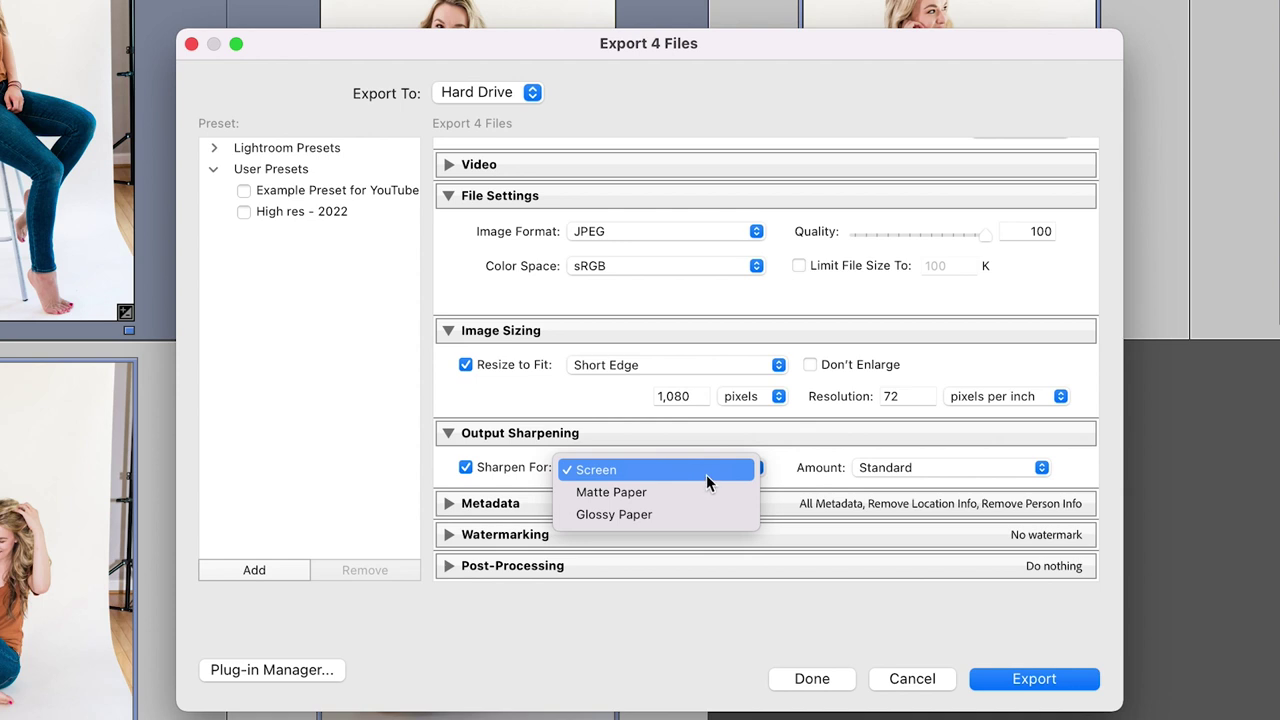
{"action": "left_click", "coordinate": [693, 471]}
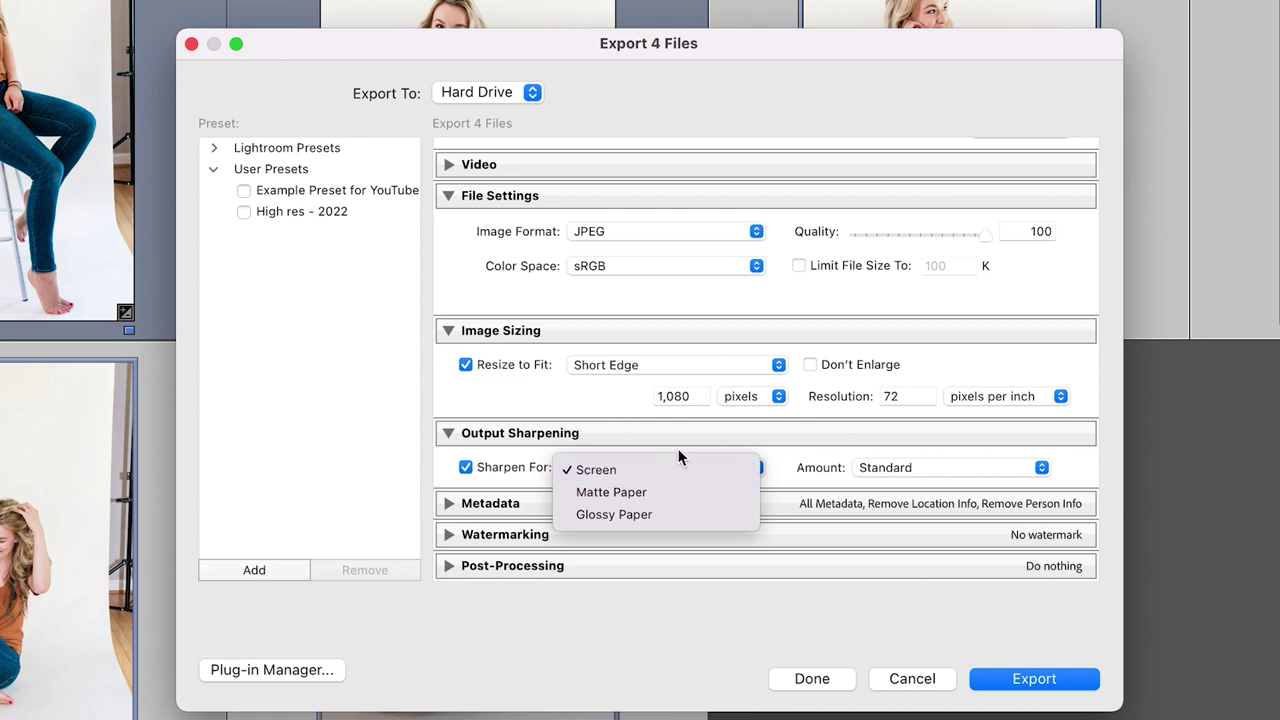
{"action": "left_click", "coordinate": [981, 467]}
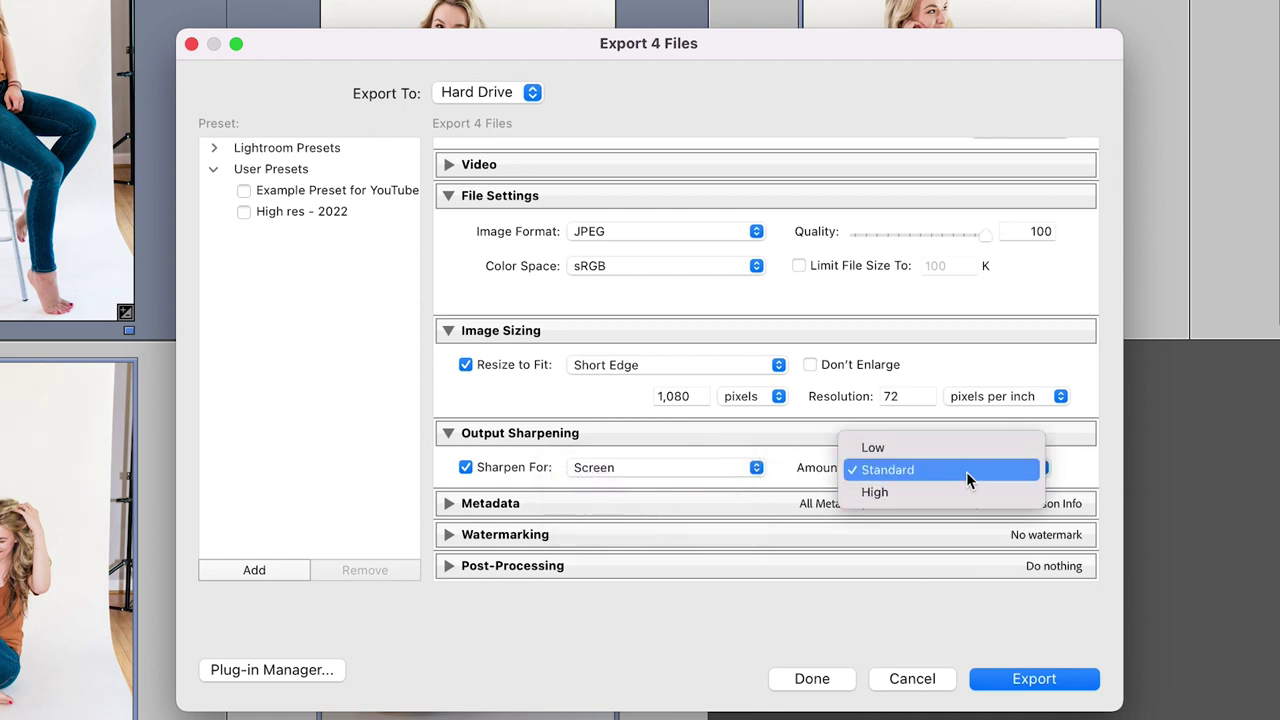
{"action": "left_click", "coordinate": [970, 446]}
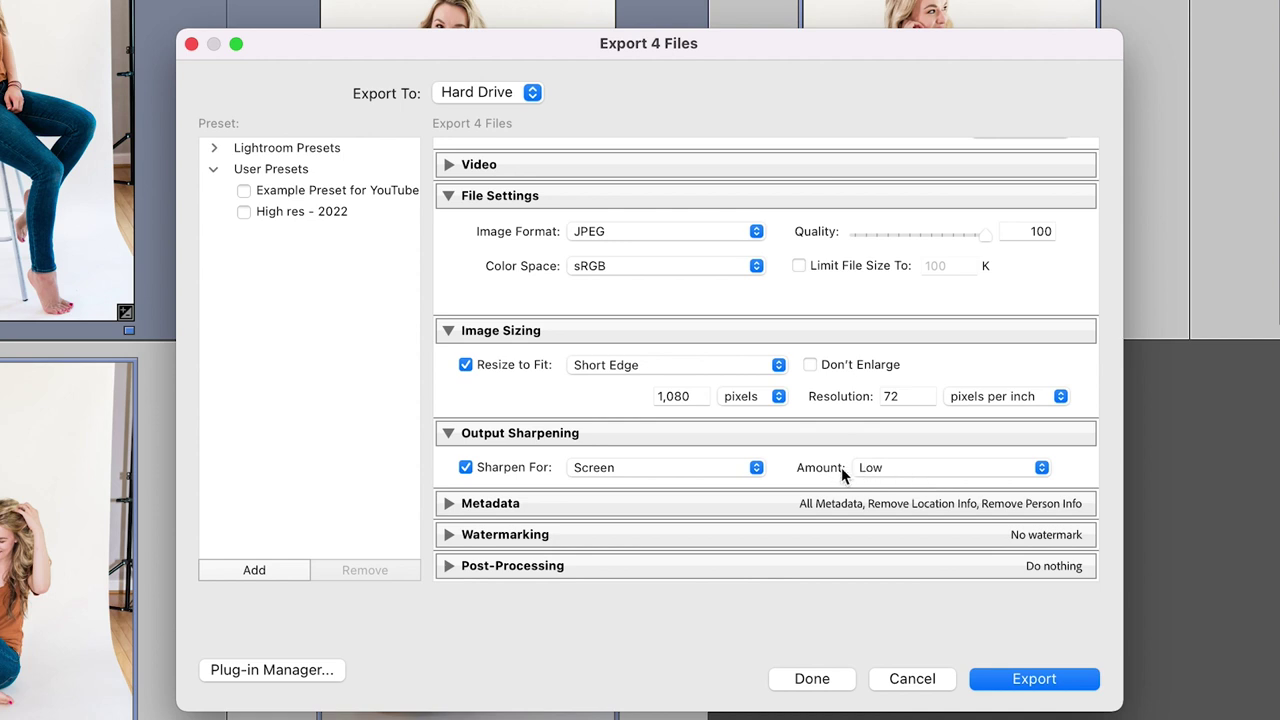
{"action": "left_click", "coordinate": [815, 469]}
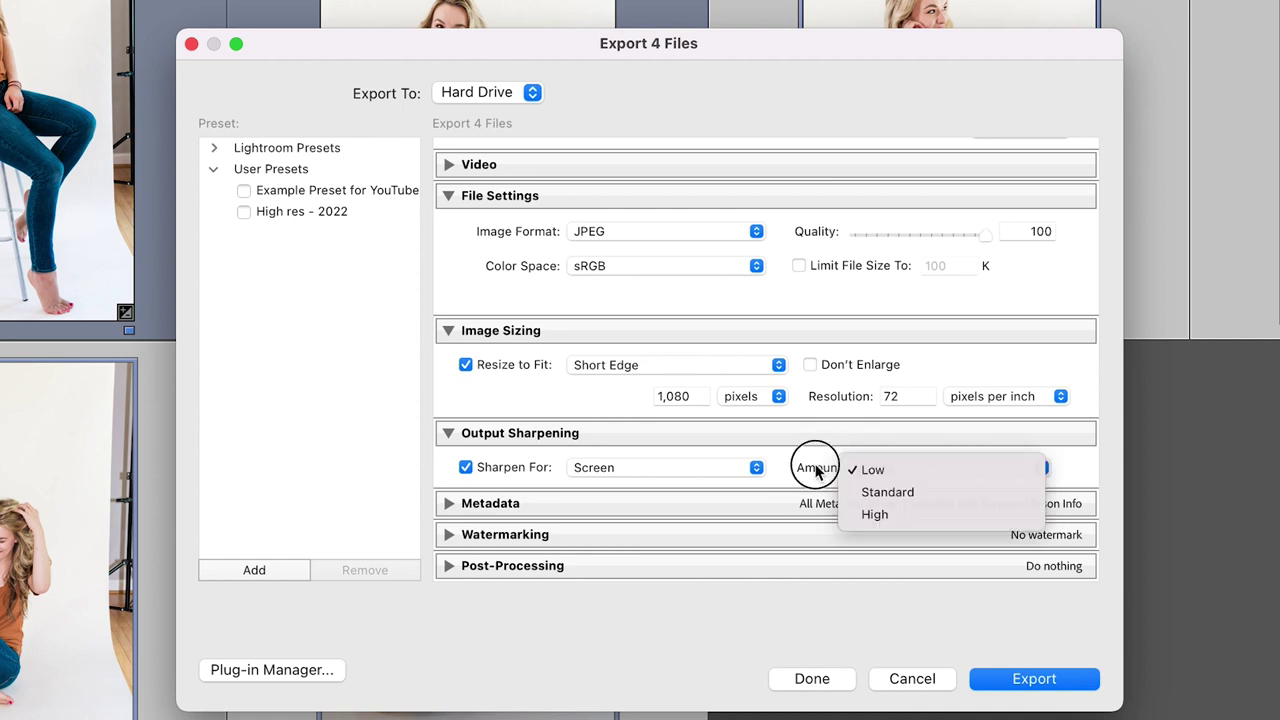
{"action": "left_click", "coordinate": [467, 468]}
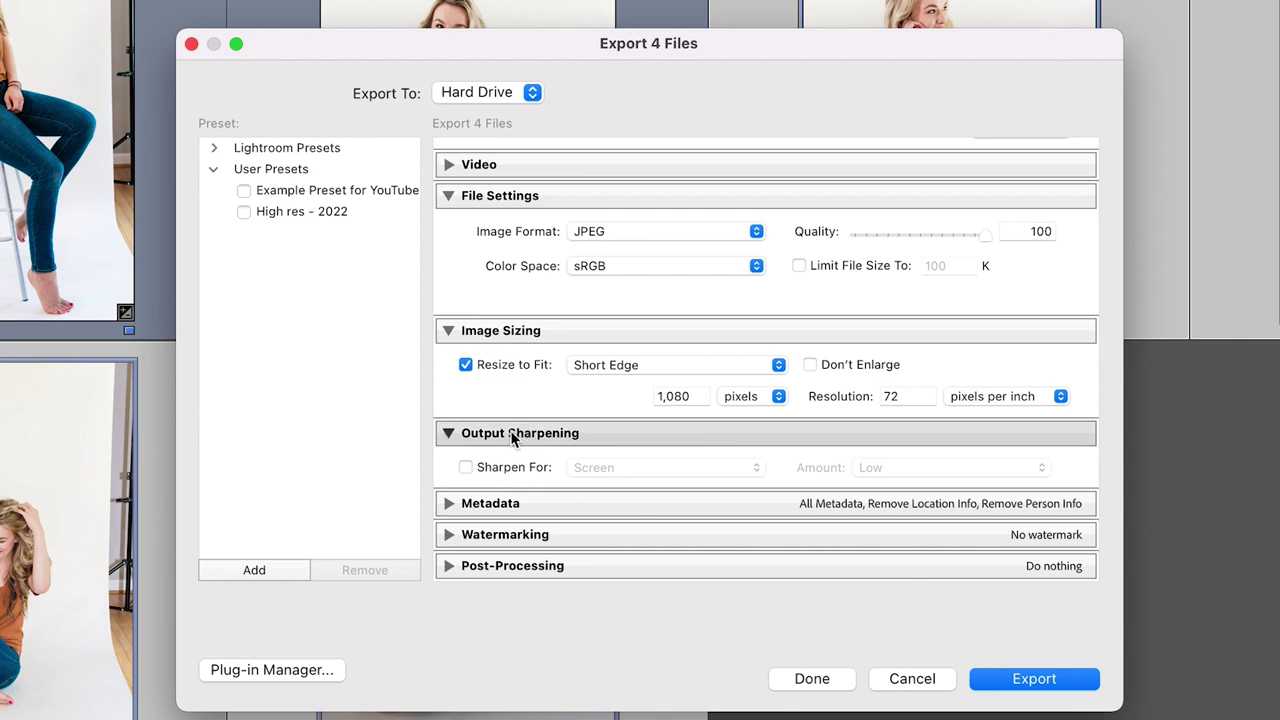
{"action": "left_click", "coordinate": [491, 504]}
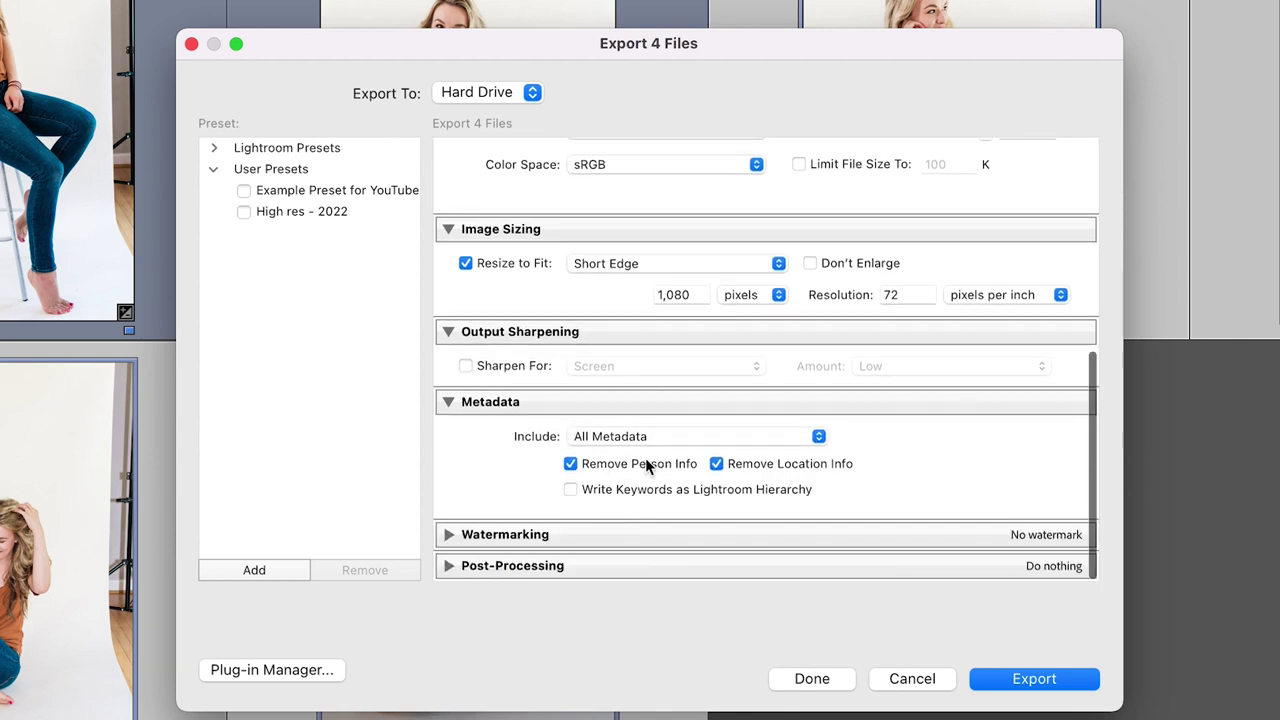
Set metadata to Copyright & Contact Info Only and collapse the Metadata and Output Sharpening sections
{"action": "left_click", "coordinate": [666, 437]}
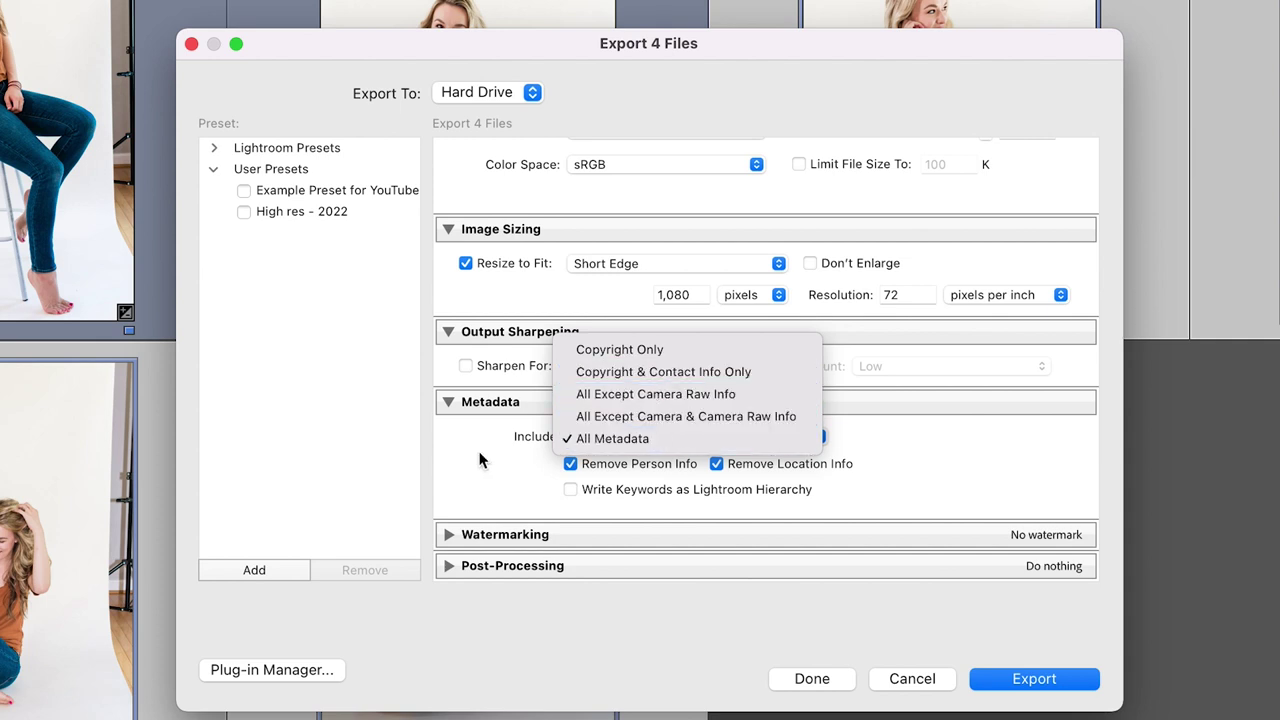
{"action": "left_click", "coordinate": [663, 371]}
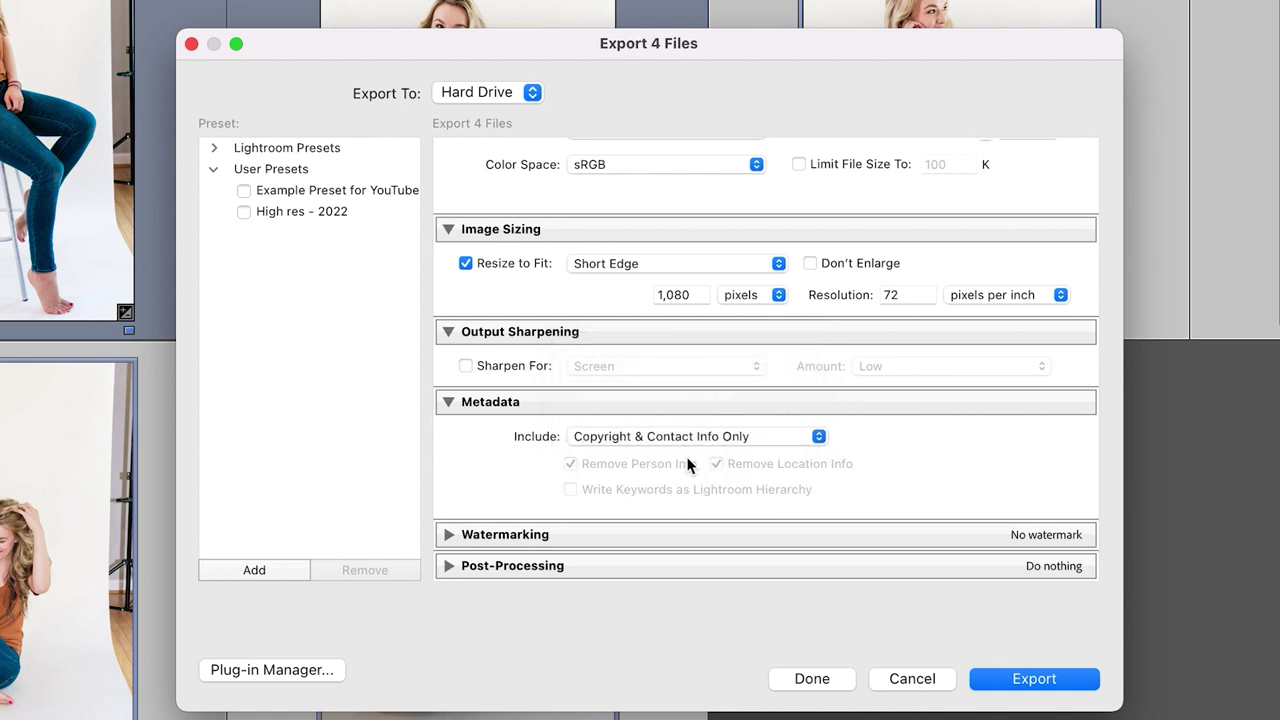
{"action": "left_click", "coordinate": [480, 405]}
{"action": "left_click", "coordinate": [475, 432]}
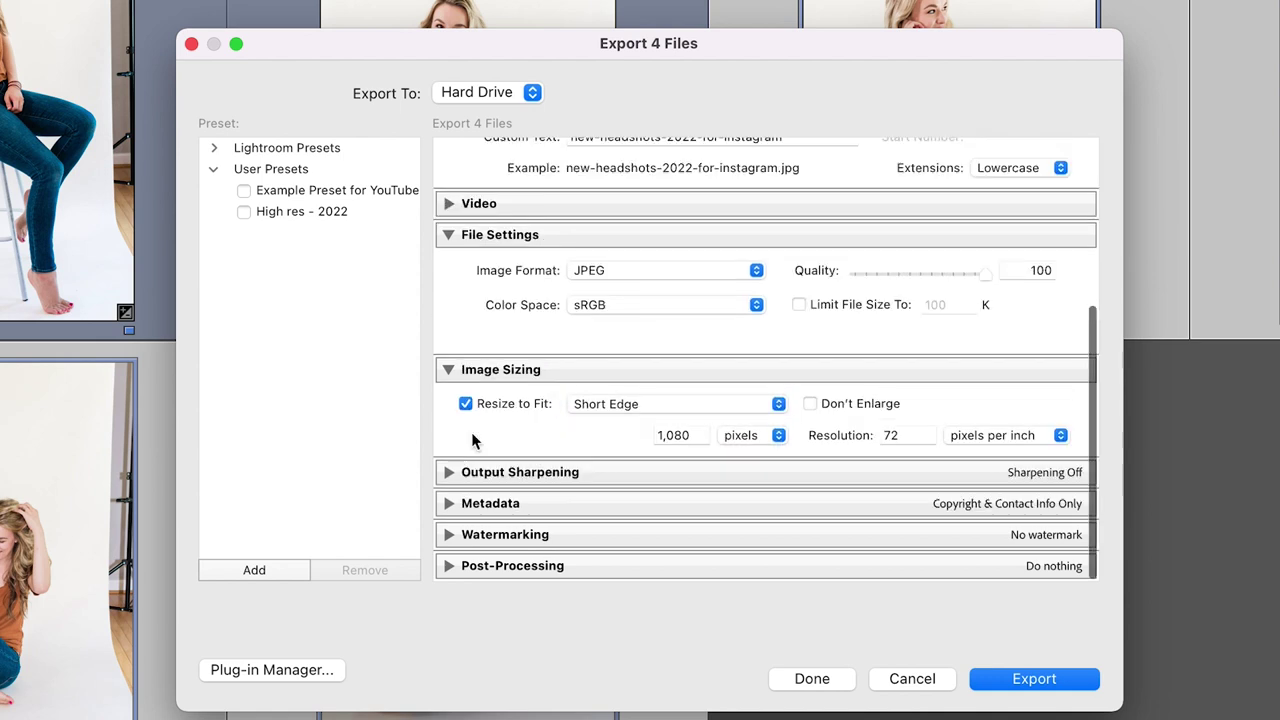
Leave watermarking turned off and reveal the Post-Processing export settings
{"action": "left_click", "coordinate": [508, 535]}
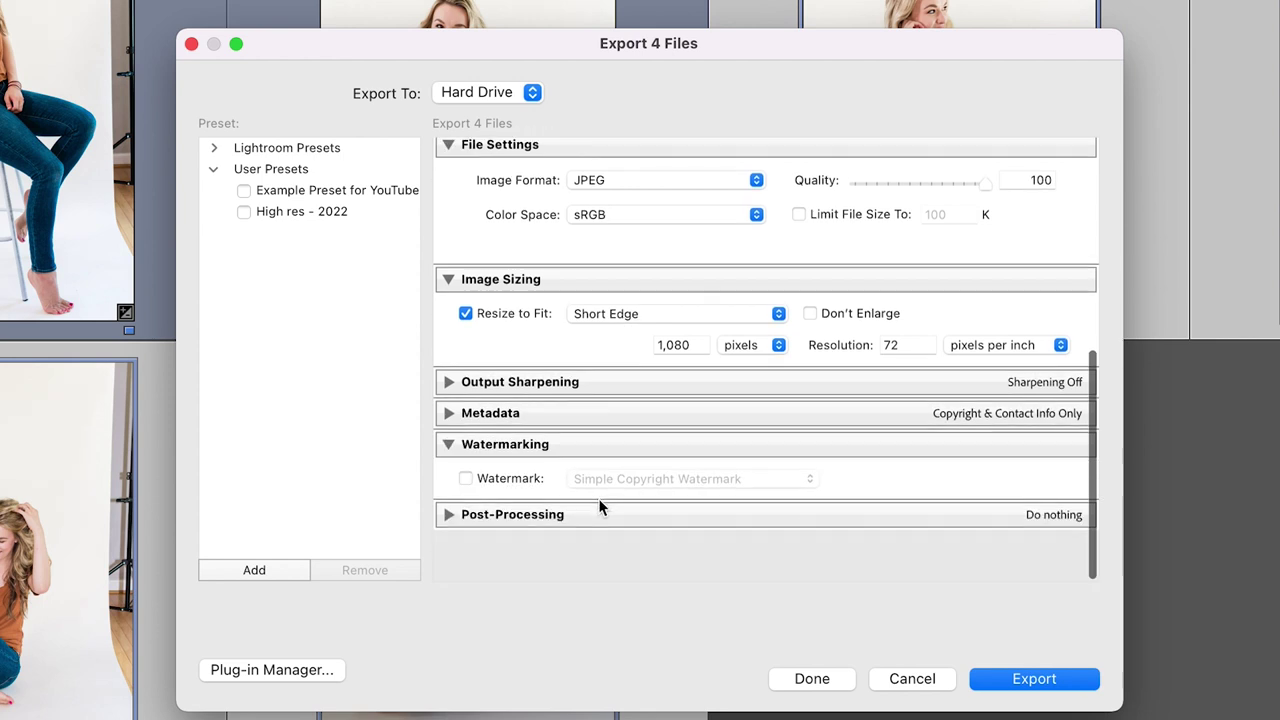
{"action": "left_click", "coordinate": [515, 535]}
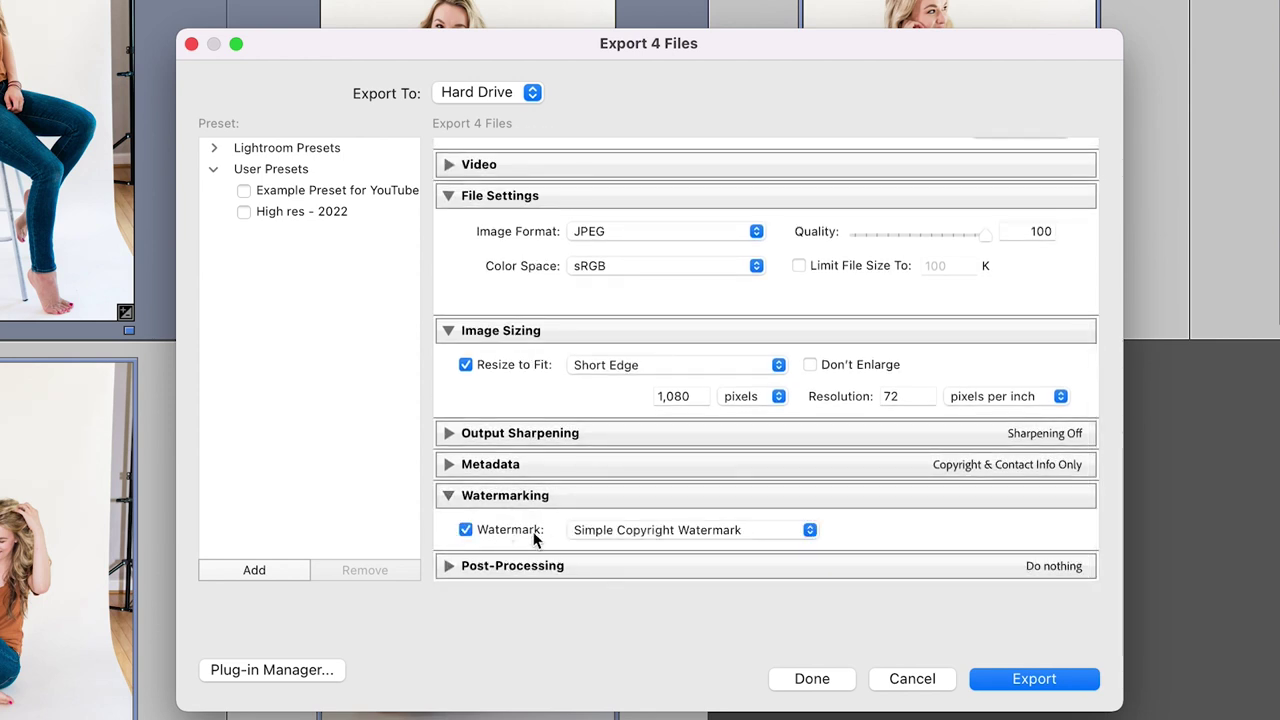
{"action": "left_click", "coordinate": [617, 532]}
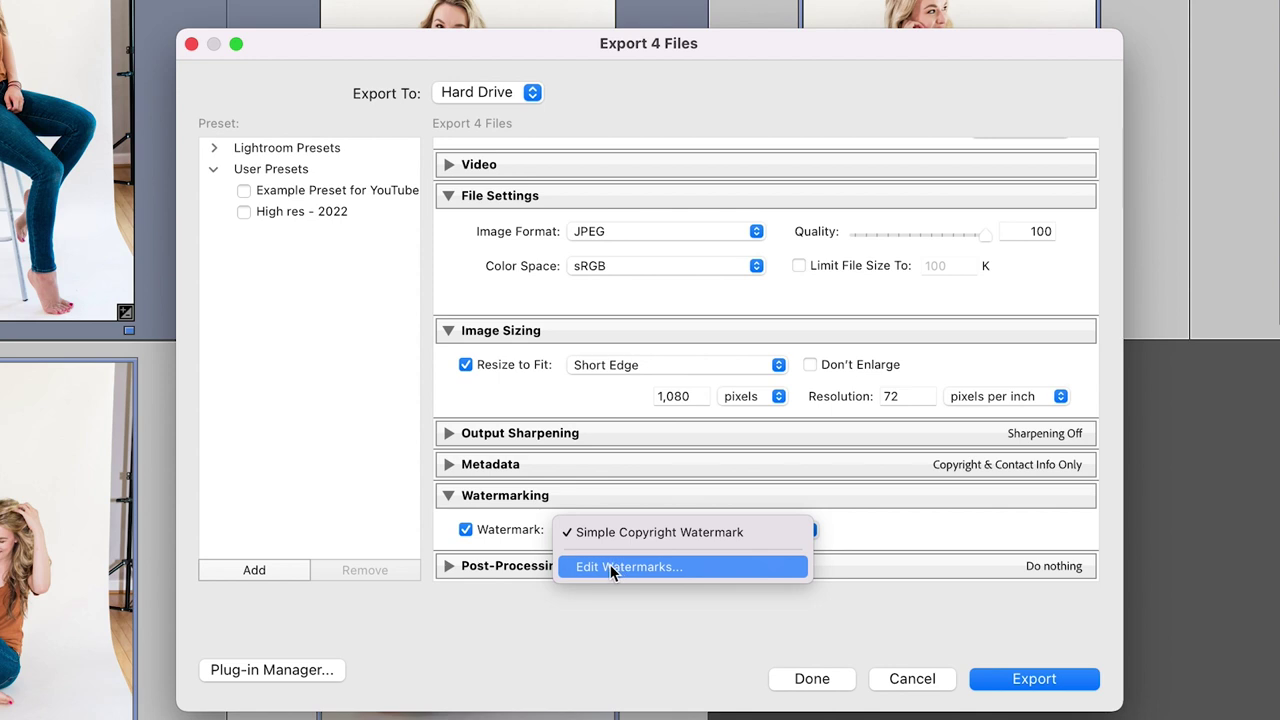
{"action": "left_click", "coordinate": [466, 530]}
{"action": "left_click", "coordinate": [466, 530]}
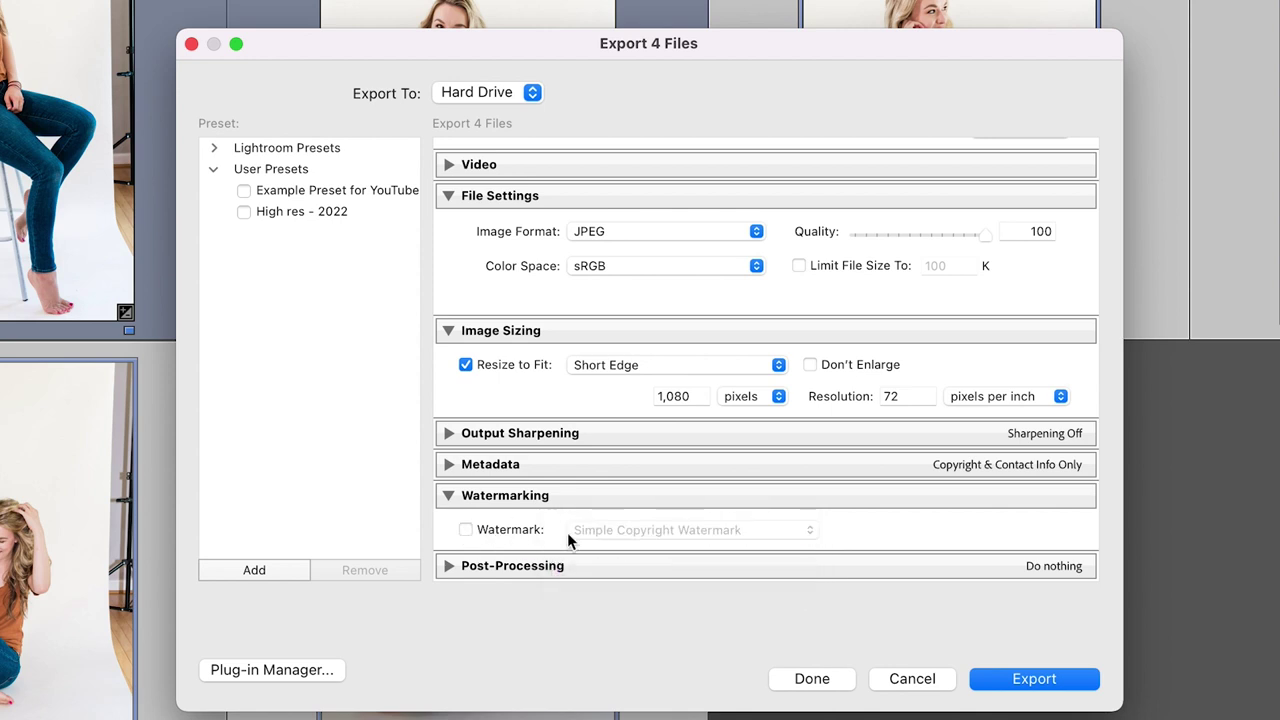
{"action": "scroll", "coordinate": [588, 533], "scroll_direction": "down", "scroll_amount": 2}
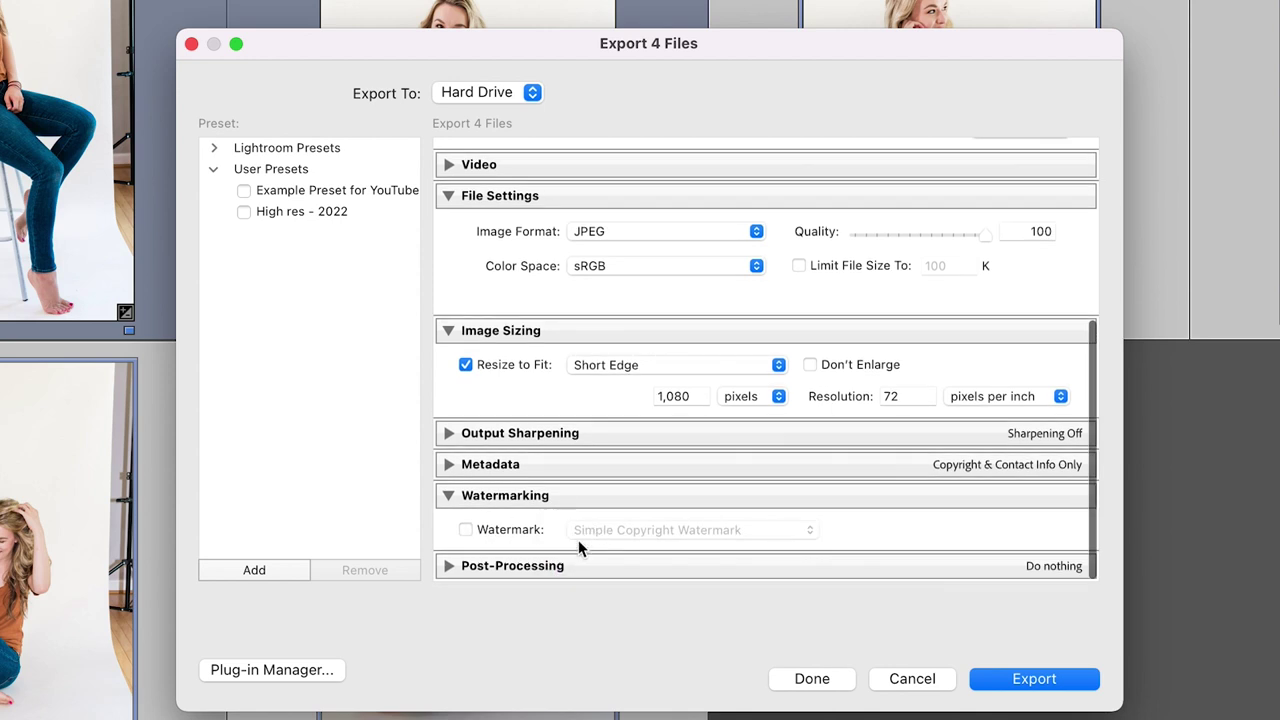
{"action": "left_click", "coordinate": [543, 566]}
Keep the After Export action at Do nothing and export the four selected headshots
{"action": "scroll", "coordinate": [560, 540], "scroll_direction": "down", "scroll_amount": 3}
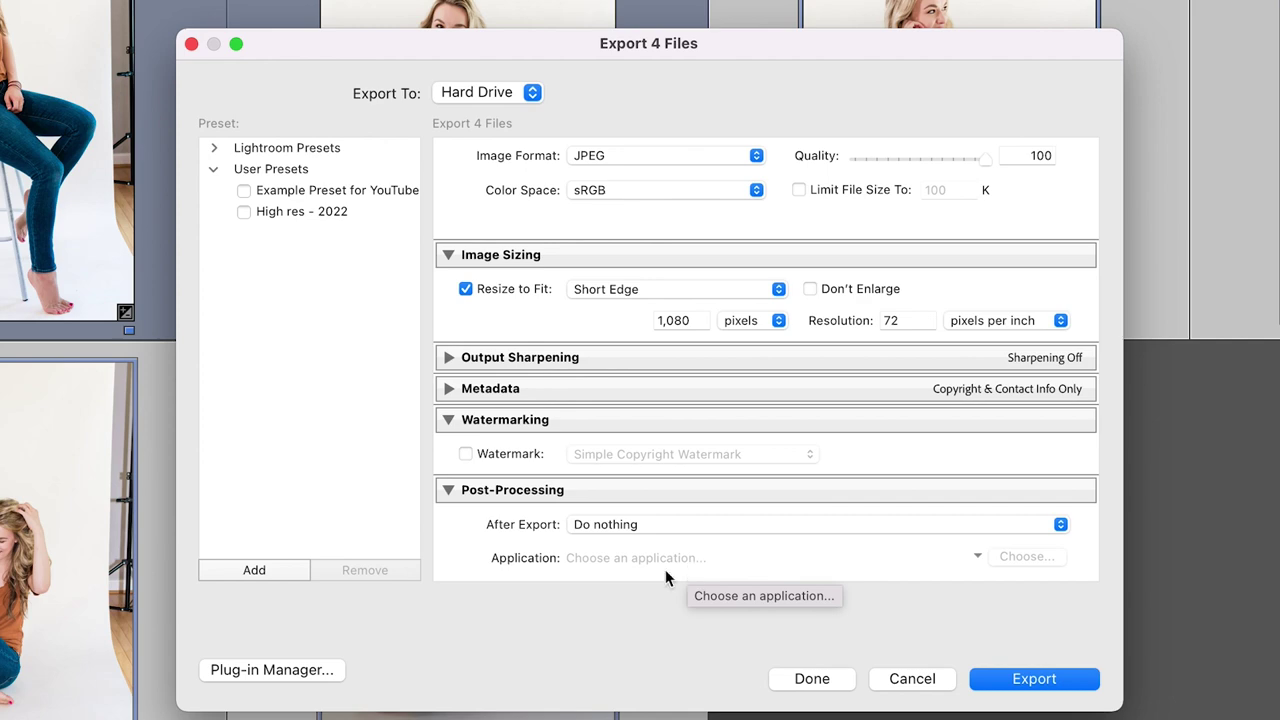
{"action": "scroll", "coordinate": [693, 313], "scroll_direction": "up", "scroll_amount": 10}
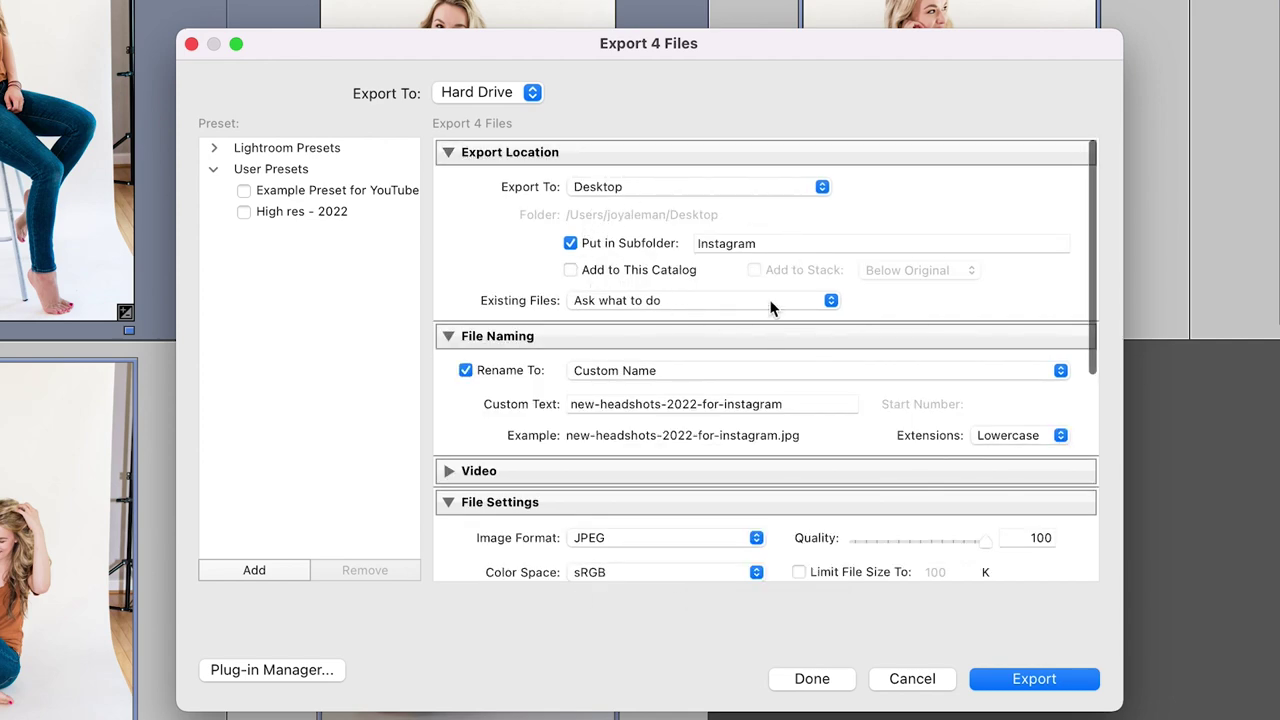
{"action": "scroll", "coordinate": [770, 308], "scroll_direction": "down", "scroll_amount": 10}
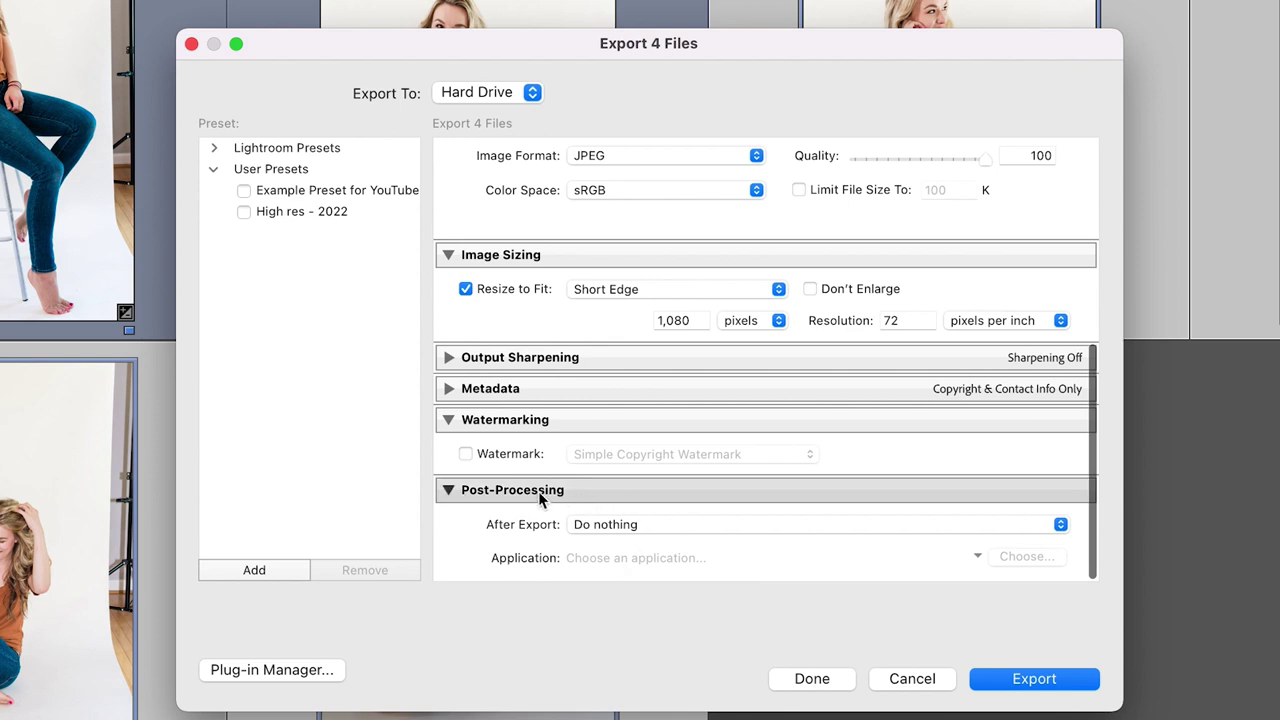
{"action": "left_click", "coordinate": [624, 525]}
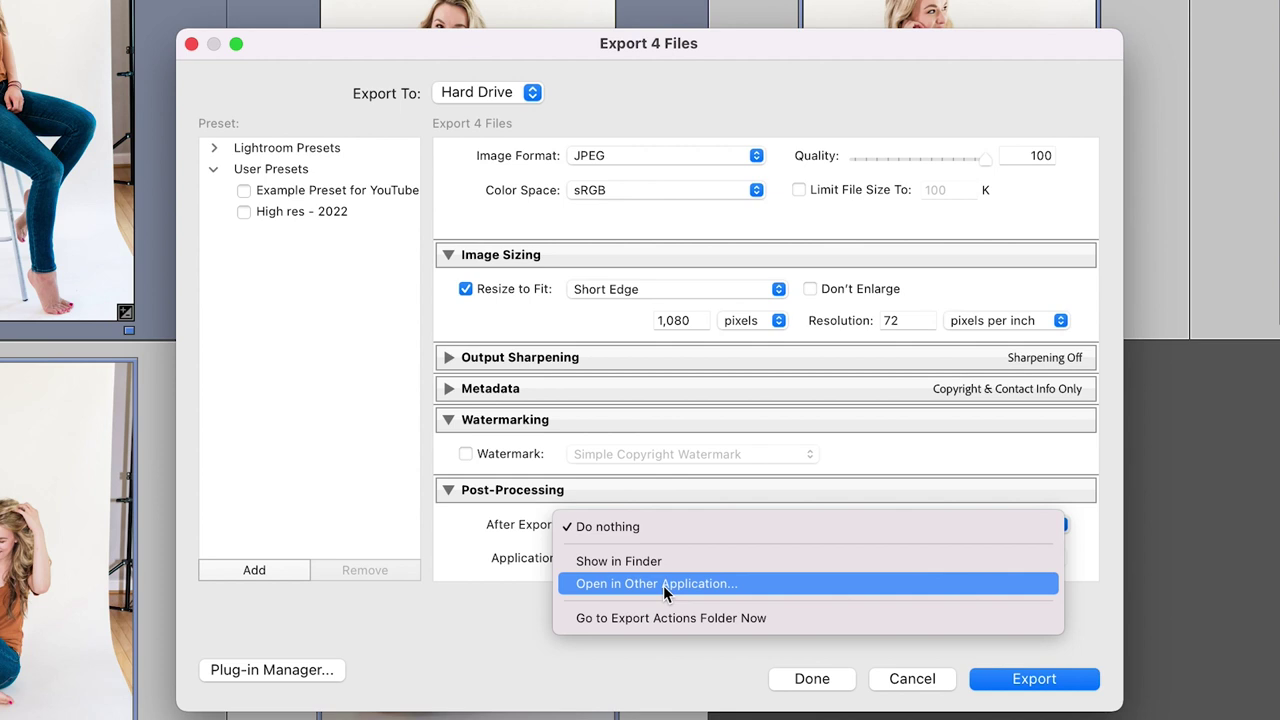
{"action": "left_click", "coordinate": [457, 562]}
{"action": "left_click", "coordinate": [448, 490]}
{"action": "left_click", "coordinate": [472, 568]}
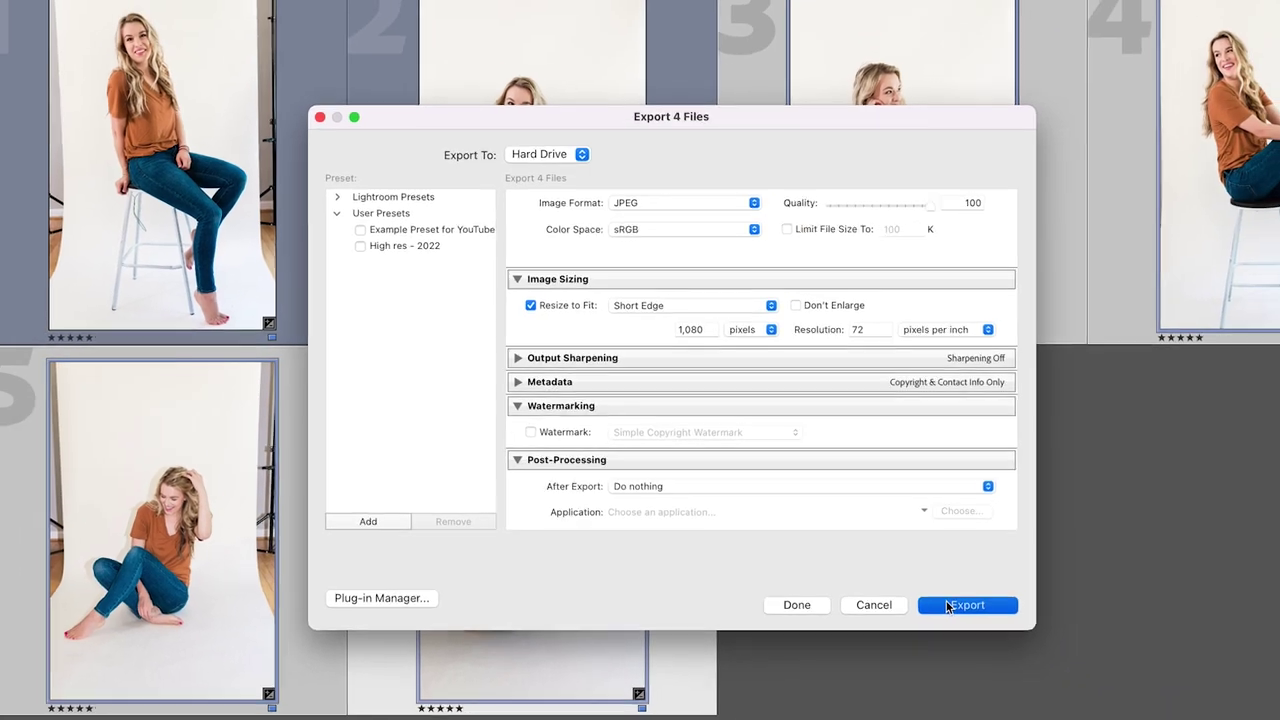
{"action": "left_click", "coordinate": [1028, 671]}
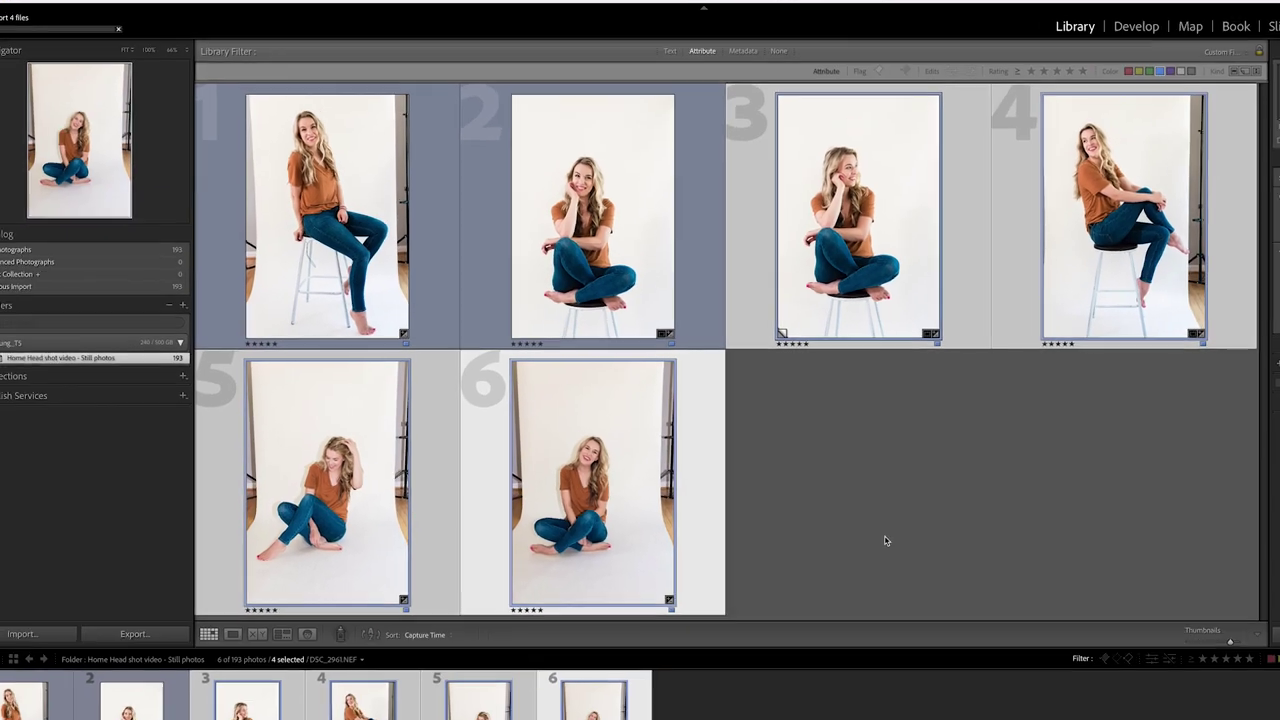